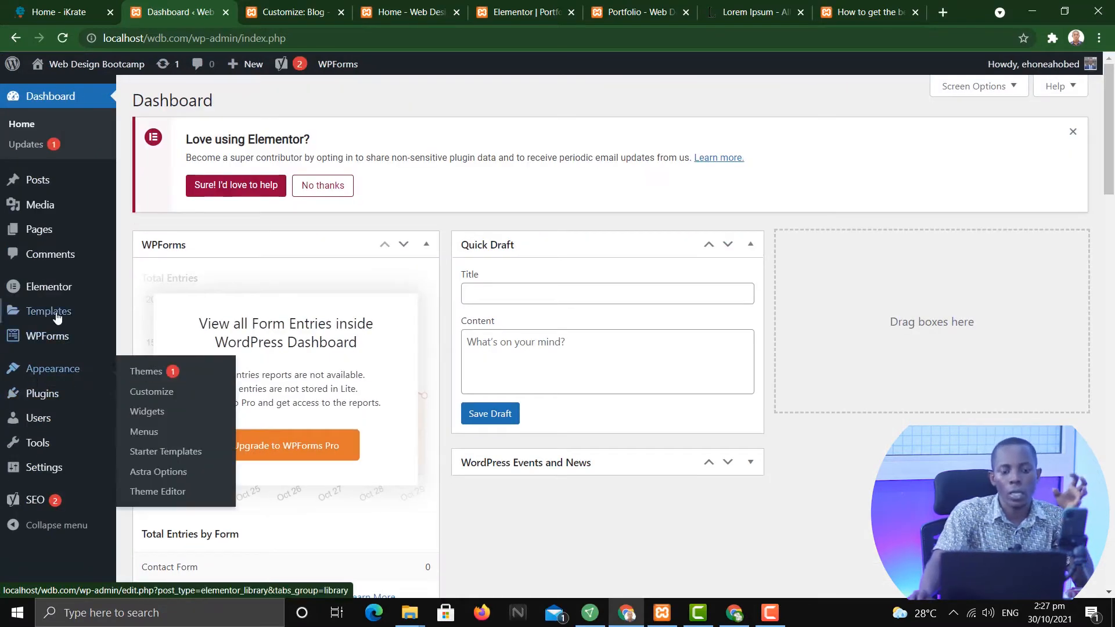
Step: Open the management page for the site's navigation menus
{"action": "mouse_move", "coordinate": [57, 316]}
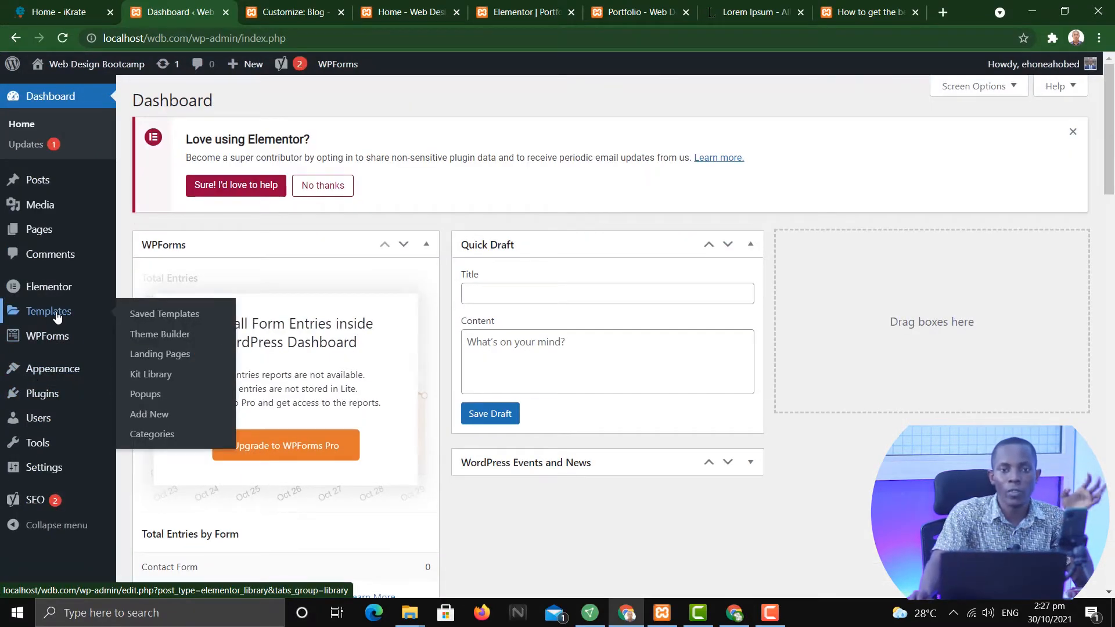
{"action": "mouse_move", "coordinate": [60, 371]}
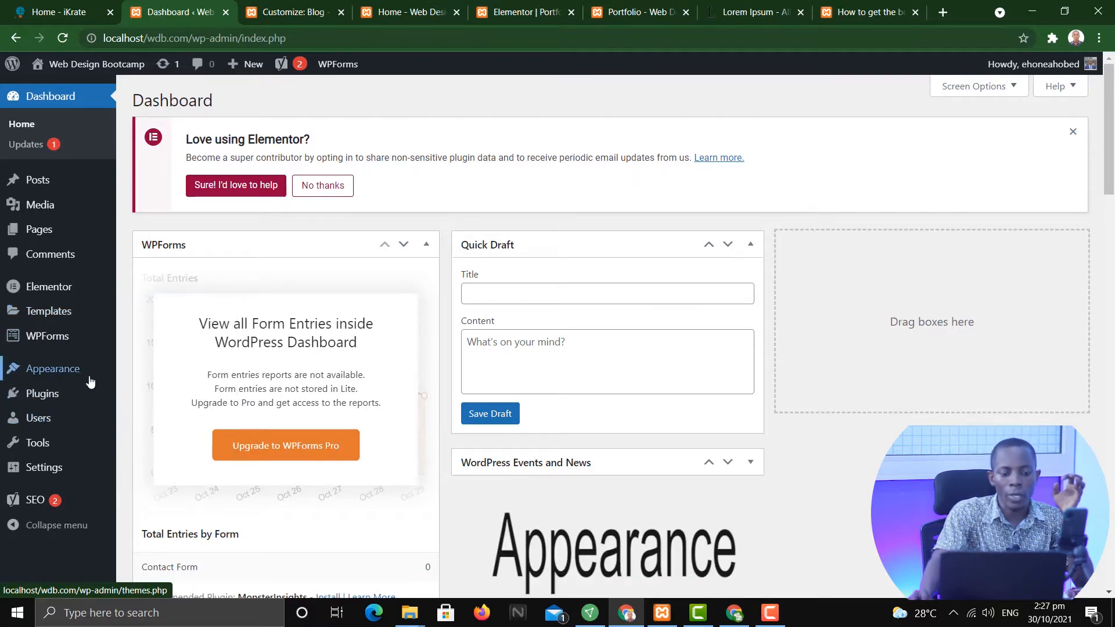
{"action": "left_click", "coordinate": [154, 433]}
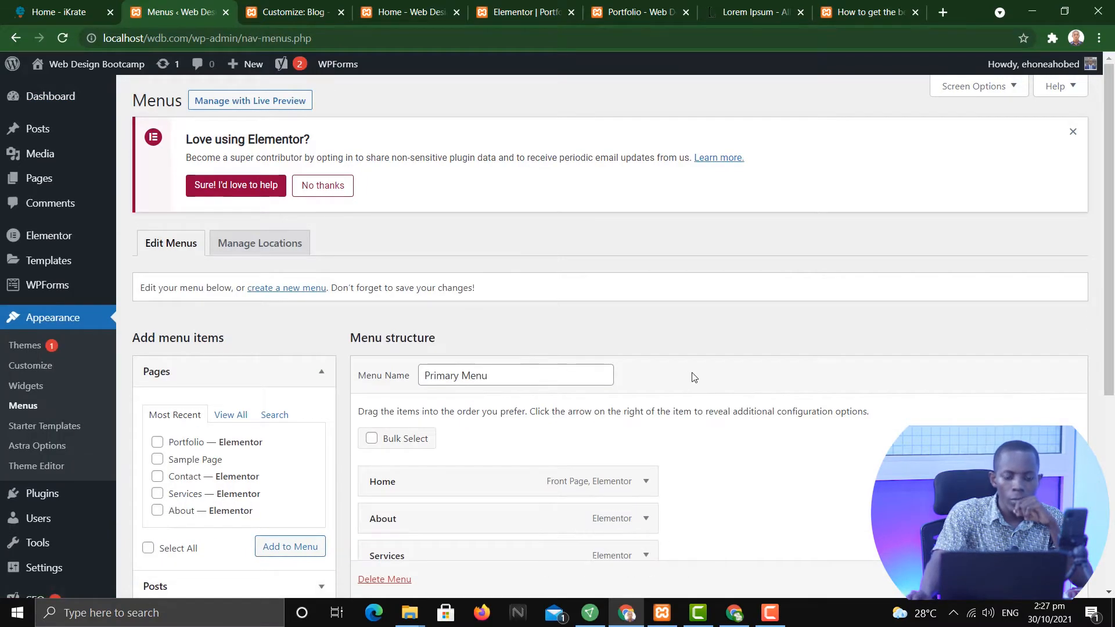
Step: Examine the Primary Menu's name, items and settings, and compare them with the navigation on the live home page
{"action": "scroll", "coordinate": [694, 377], "scroll_direction": "down", "scroll_amount": 2}
{"action": "scroll", "coordinate": [697, 368], "scroll_direction": "down", "scroll_amount": 2}
{"action": "scroll", "coordinate": [709, 356], "scroll_direction": "up", "scroll_amount": 3}
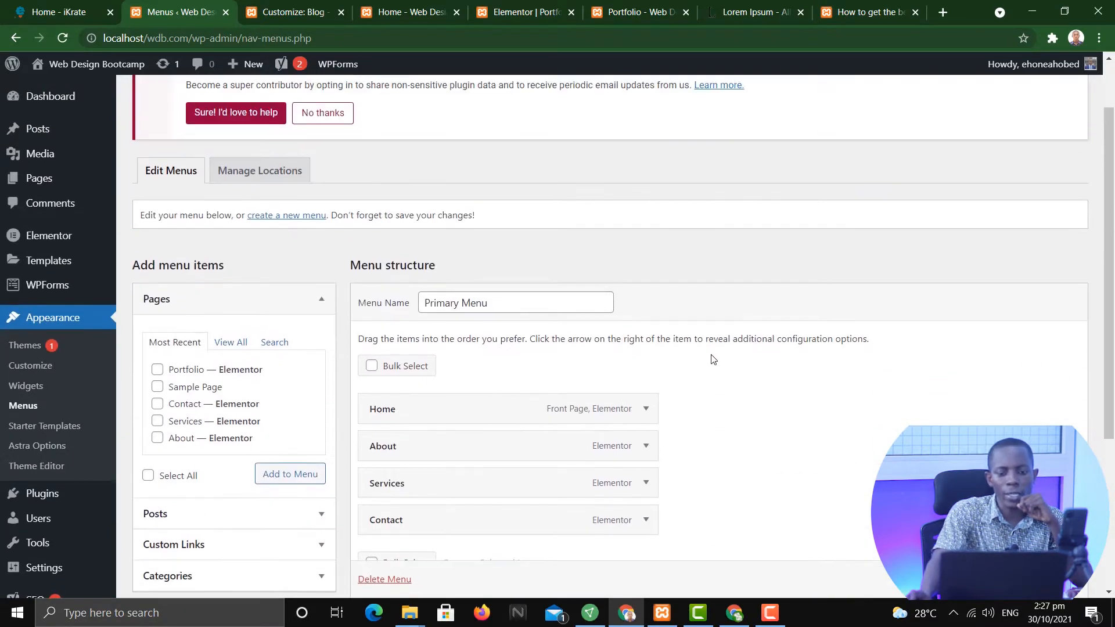
{"action": "scroll", "coordinate": [729, 335], "scroll_direction": "down", "scroll_amount": 1}
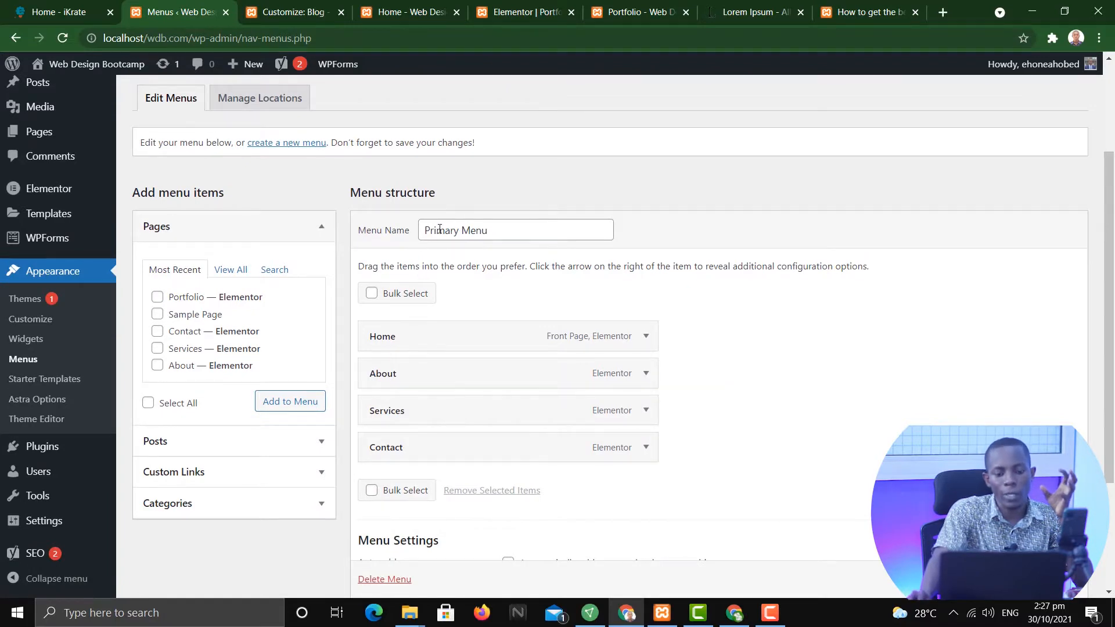
{"action": "scroll", "coordinate": [639, 255], "scroll_direction": "down", "scroll_amount": 1}
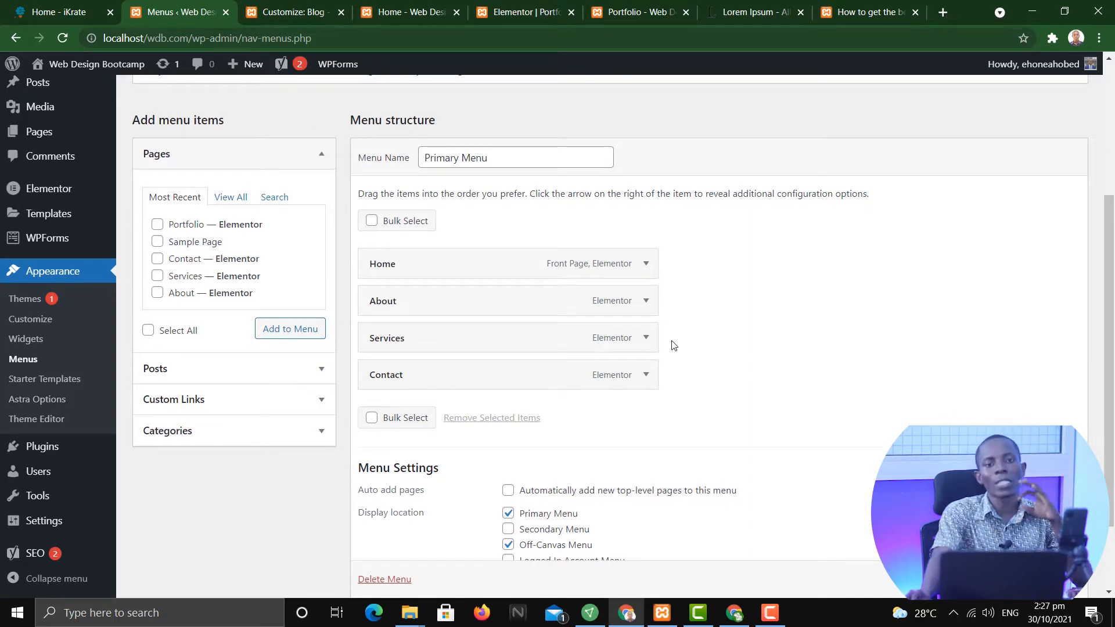
{"action": "scroll", "coordinate": [720, 260], "scroll_direction": "up", "scroll_amount": 2}
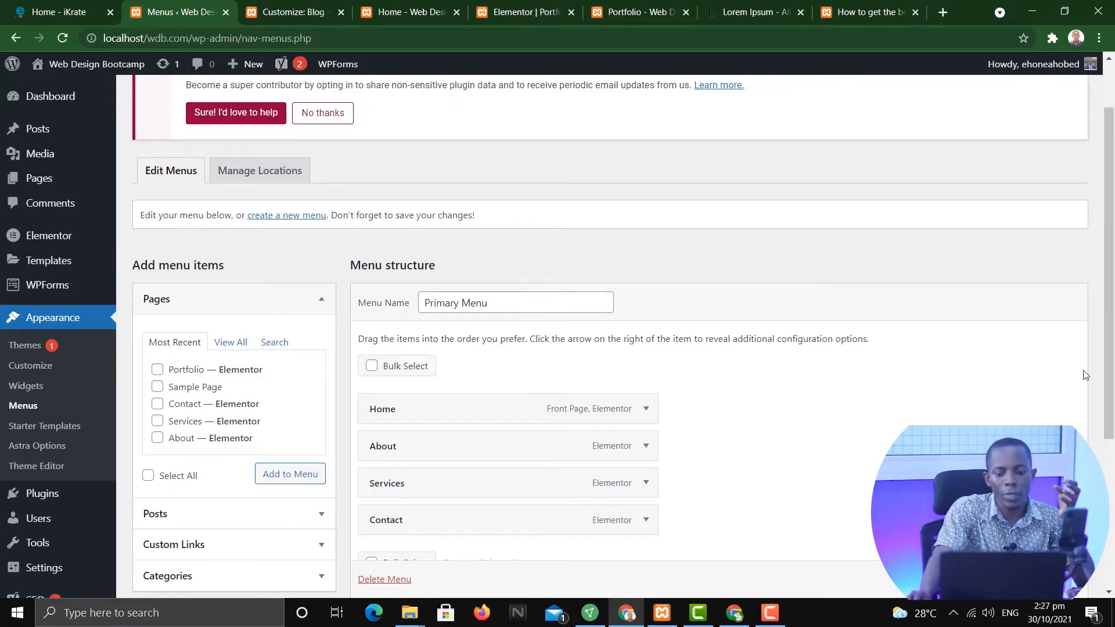
{"action": "scroll", "coordinate": [1085, 375], "scroll_direction": "down", "scroll_amount": 1}
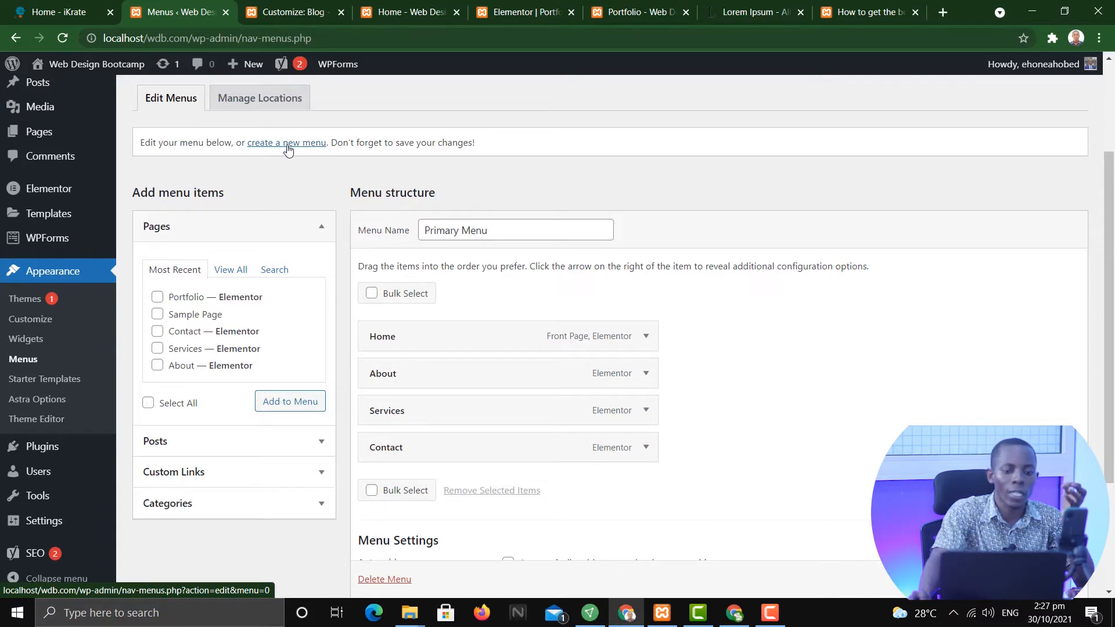
{"action": "scroll", "coordinate": [277, 152], "scroll_direction": "up", "scroll_amount": 2}
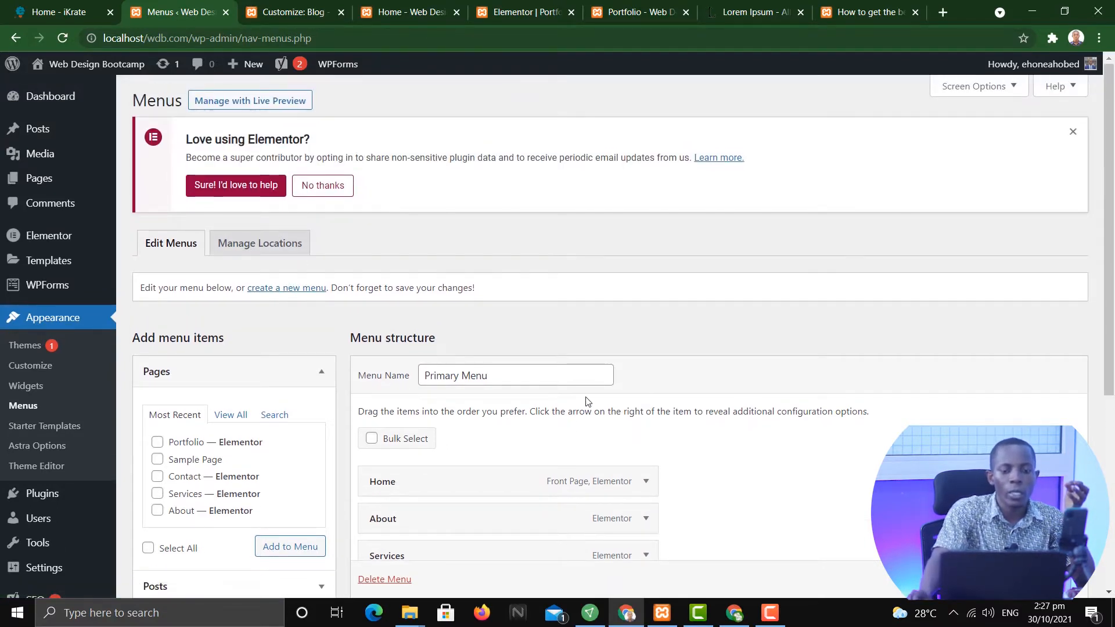
{"action": "scroll", "coordinate": [481, 552], "scroll_direction": "down", "scroll_amount": 2}
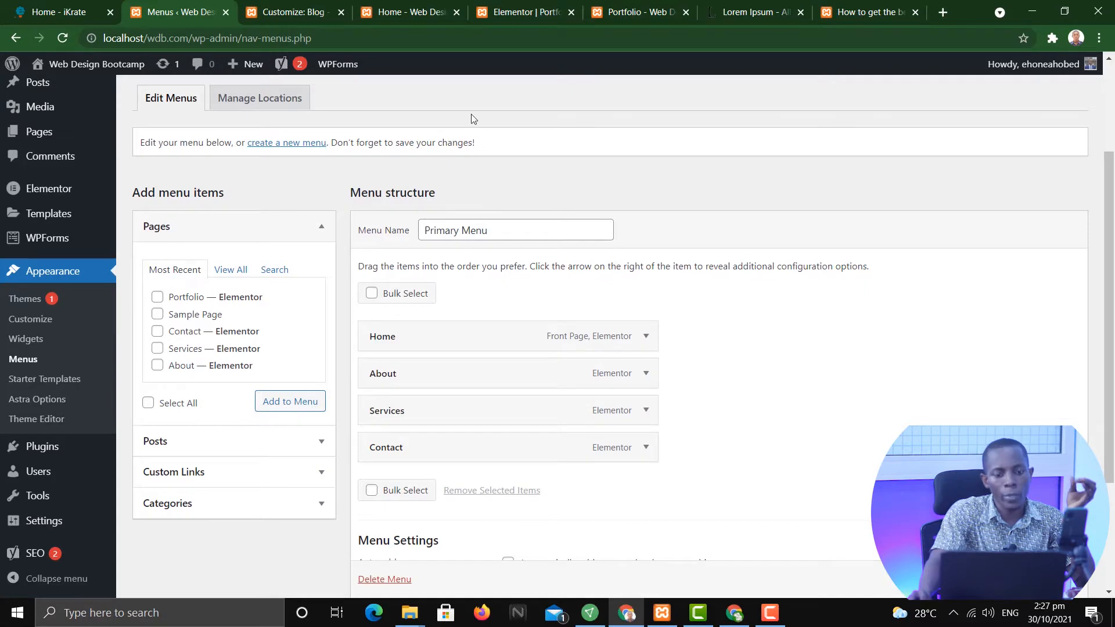
{"action": "left_click", "coordinate": [404, 11]}
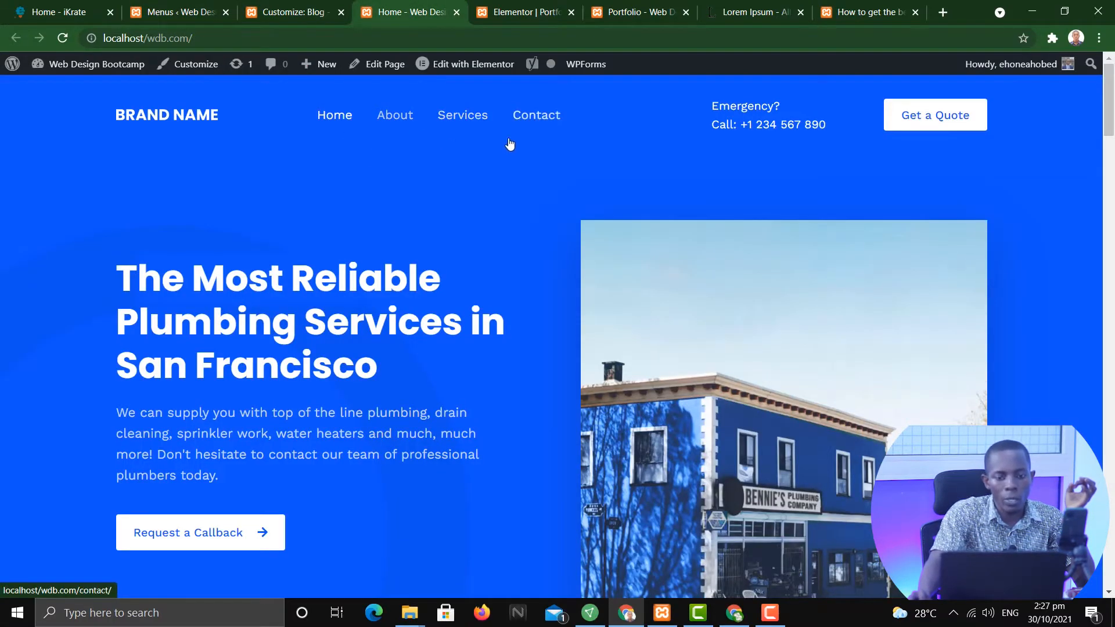
{"action": "left_click", "coordinate": [212, 8]}
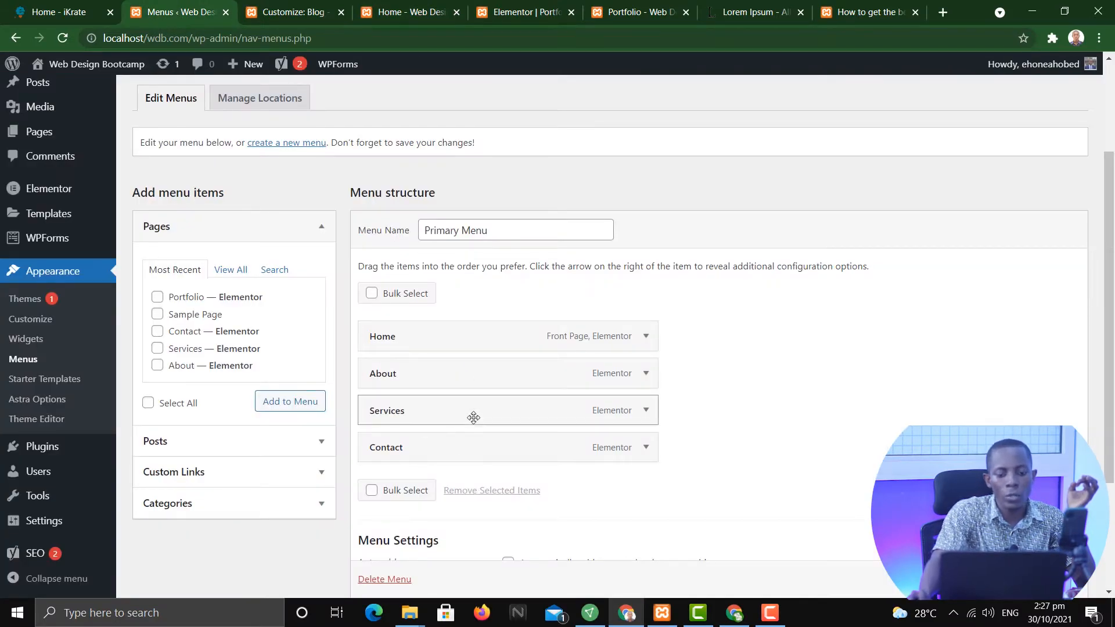
Step: Move the Services item above About in the Primary Menu and save the menu
{"action": "left_click_drag", "start_coordinate": [473, 415], "coordinate": [468, 375]}
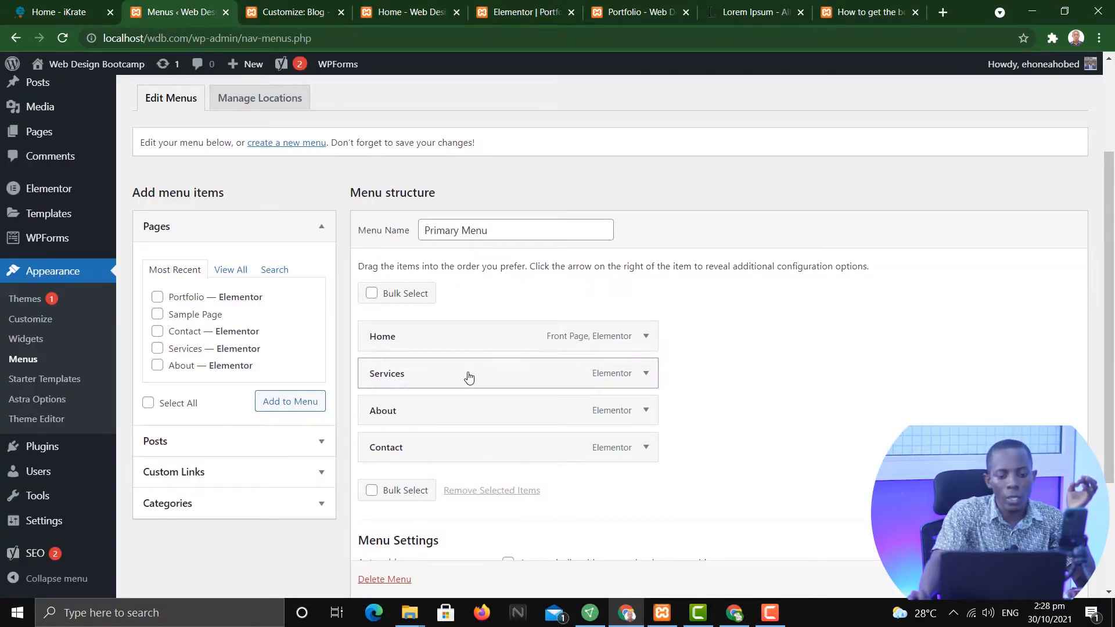
{"action": "scroll", "coordinate": [1049, 579], "scroll_direction": "down", "scroll_amount": 1}
{"action": "left_click", "coordinate": [1049, 579]}
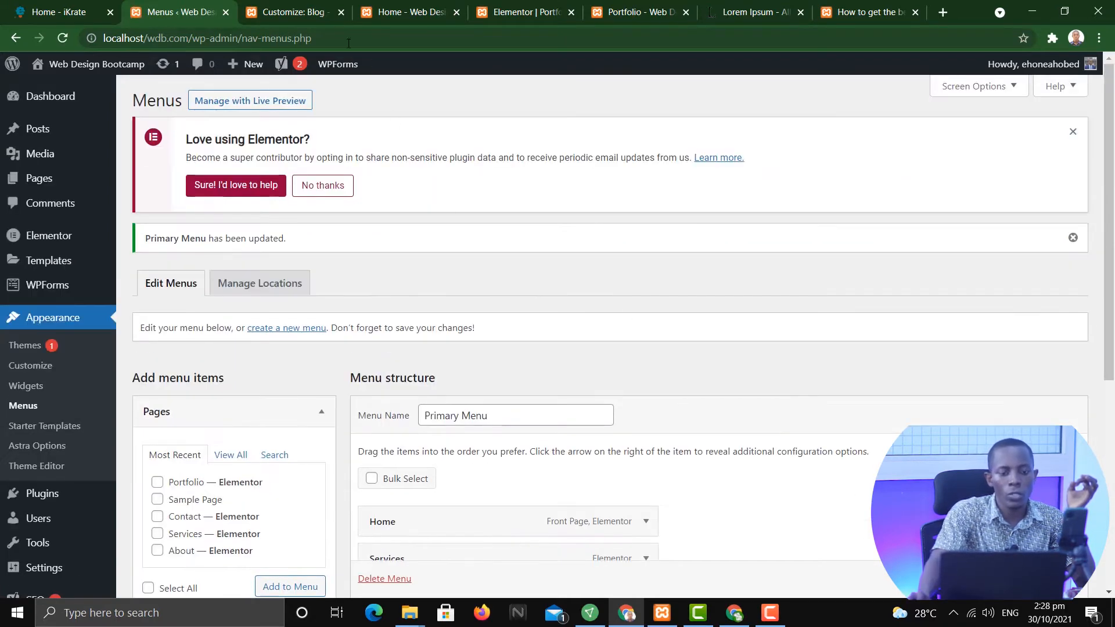
Step: Reload the live home page to check the order of its navigation links, and return to the menu editor
{"action": "left_click", "coordinate": [401, 11]}
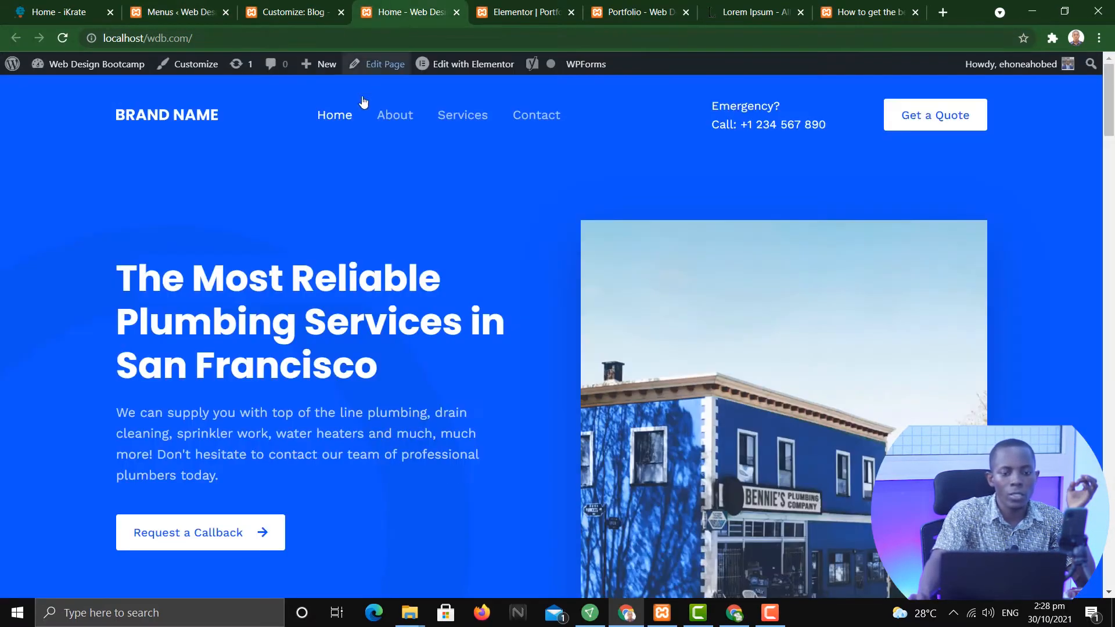
{"action": "left_click", "coordinate": [62, 39]}
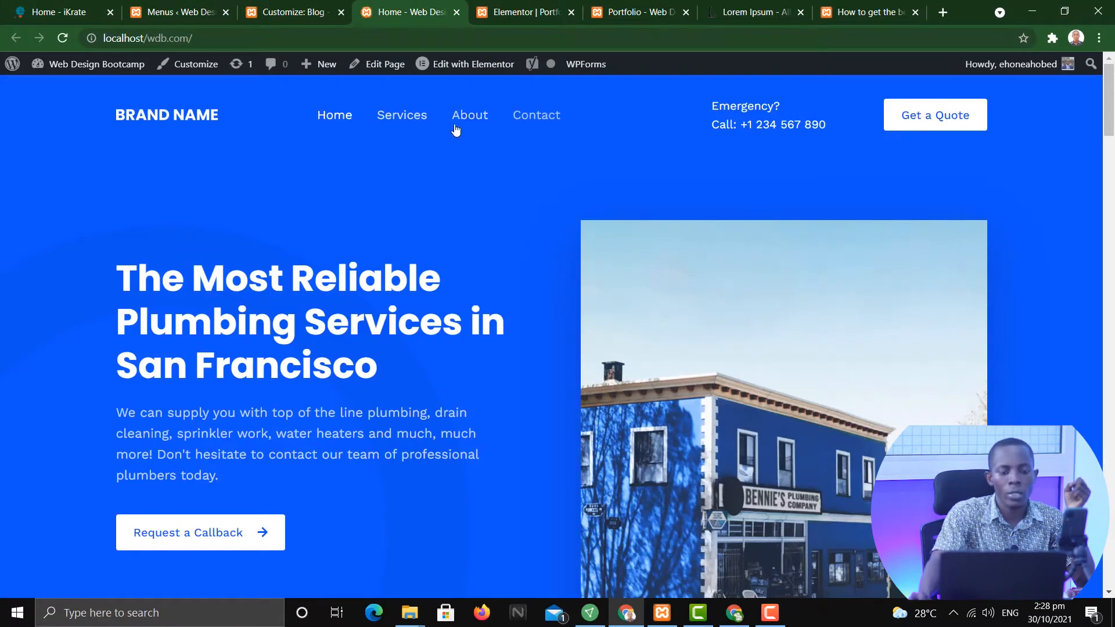
{"action": "left_click", "coordinate": [177, 11]}
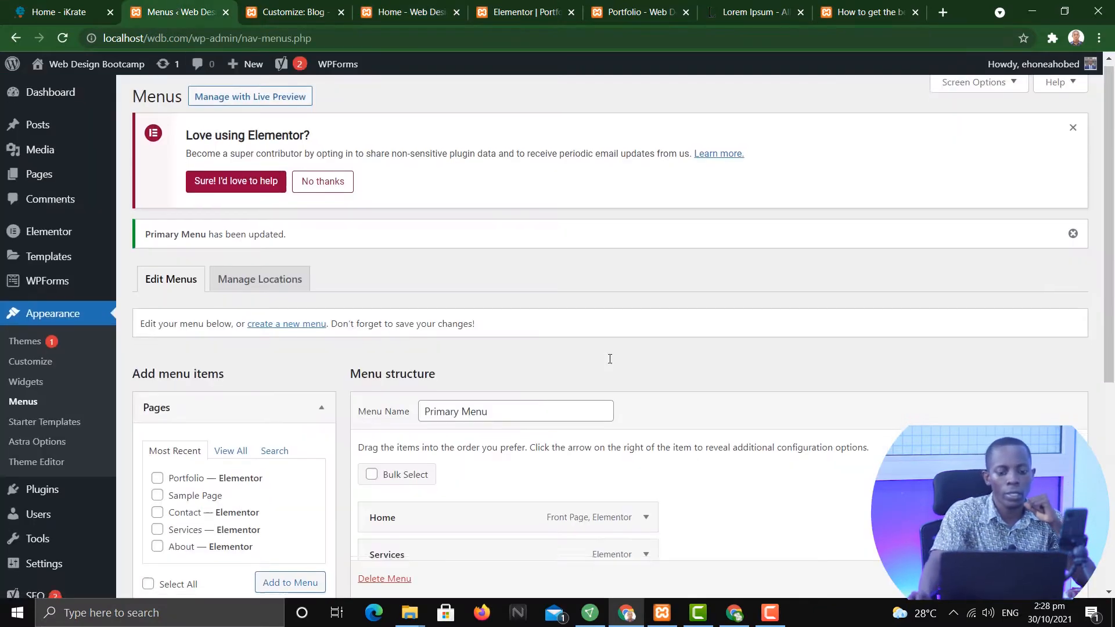
Step: Add the Blog and Portfolio pages from the full page list to the Primary Menu
{"action": "scroll", "coordinate": [609, 359], "scroll_direction": "down", "scroll_amount": 5}
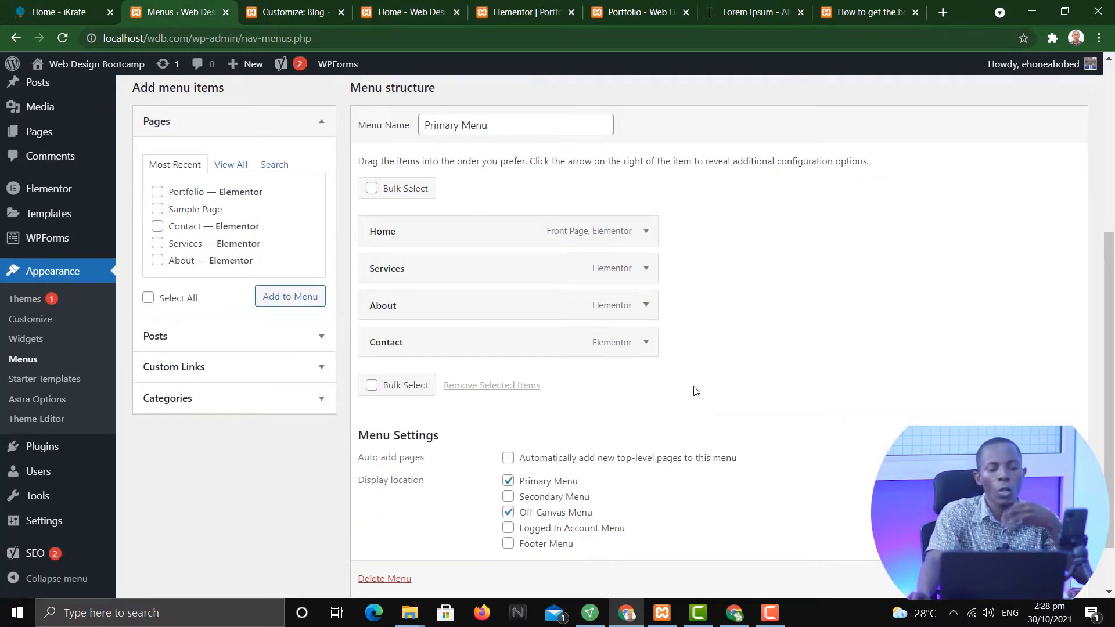
{"action": "scroll", "coordinate": [720, 398], "scroll_direction": "up", "scroll_amount": 3}
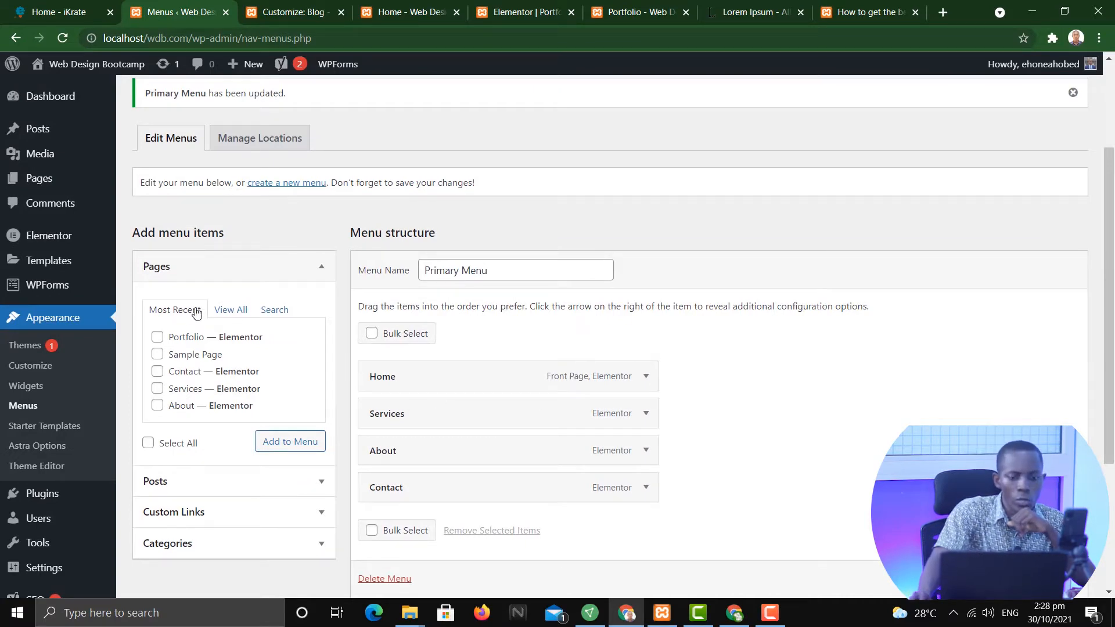
{"action": "left_click", "coordinate": [235, 310]}
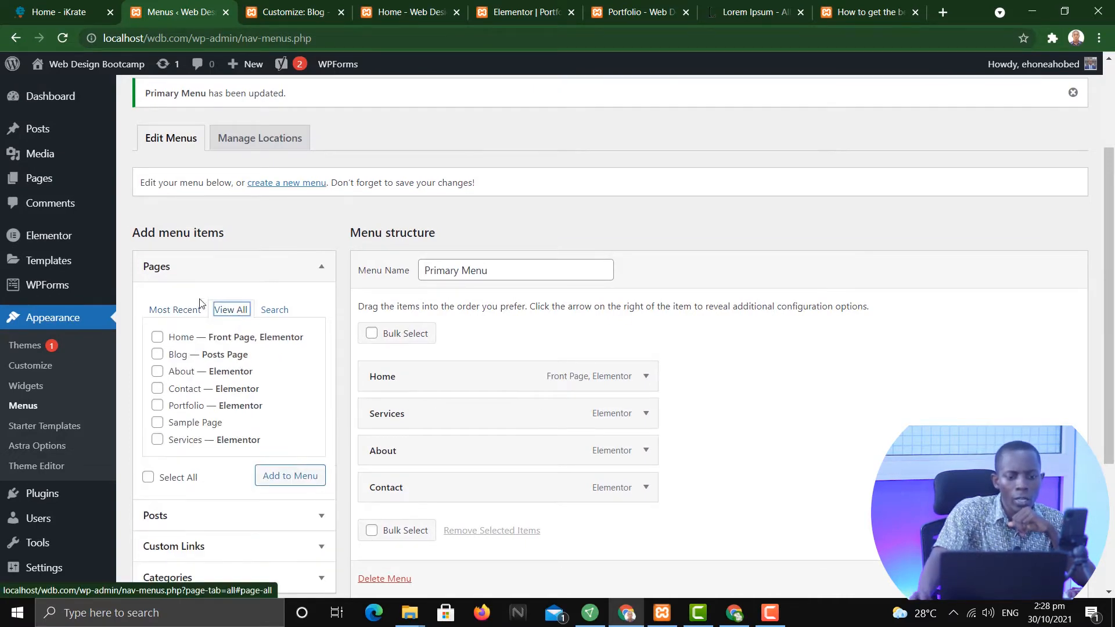
{"action": "left_click", "coordinate": [156, 354]}
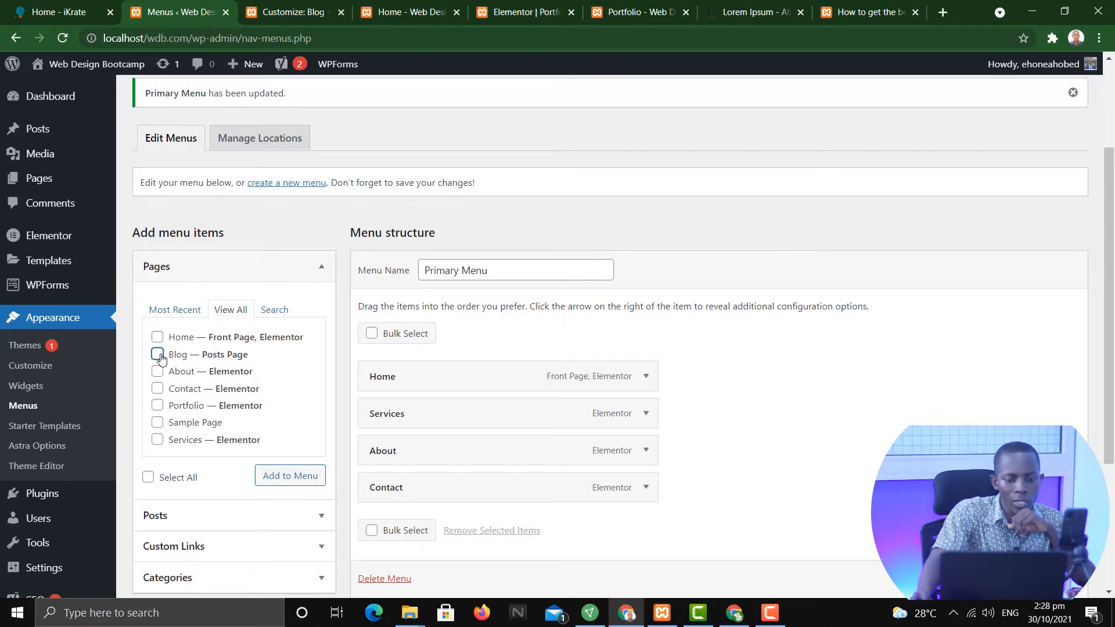
{"action": "left_click", "coordinate": [155, 409]}
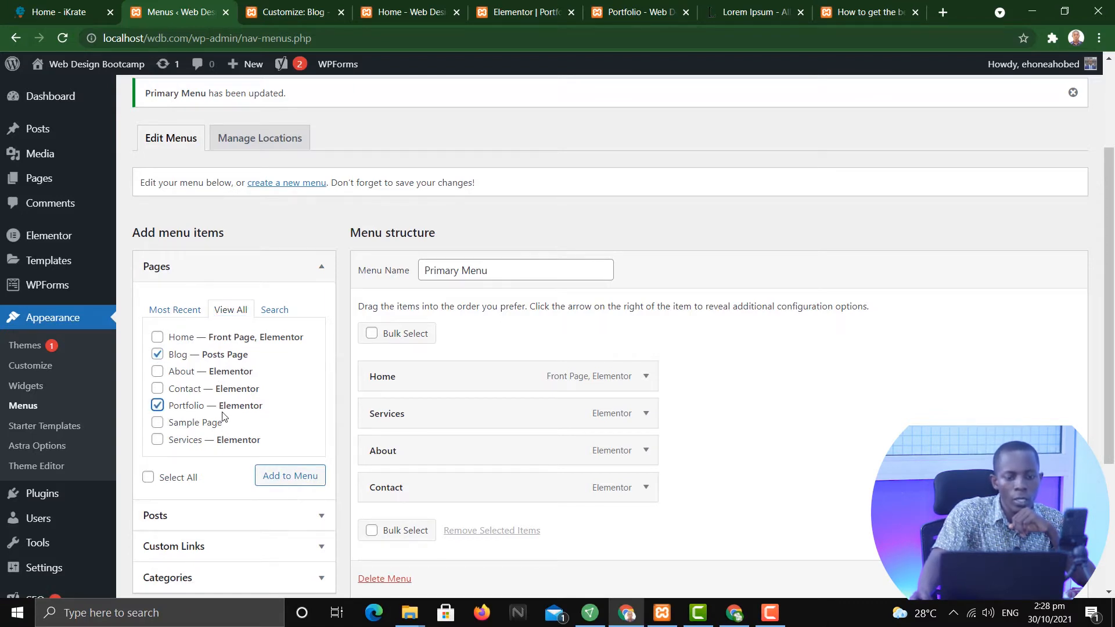
{"action": "left_click", "coordinate": [290, 475]}
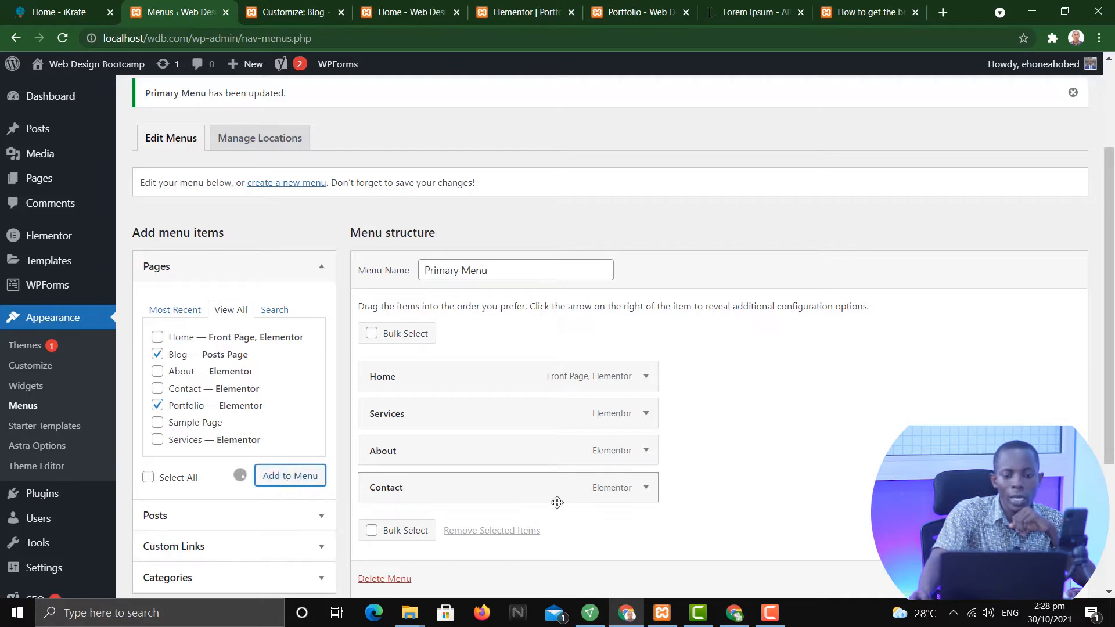
Step: Move the Blog item below Portfolio in the Primary Menu and save the menu
{"action": "scroll", "coordinate": [709, 473], "scroll_direction": "down", "scroll_amount": 1}
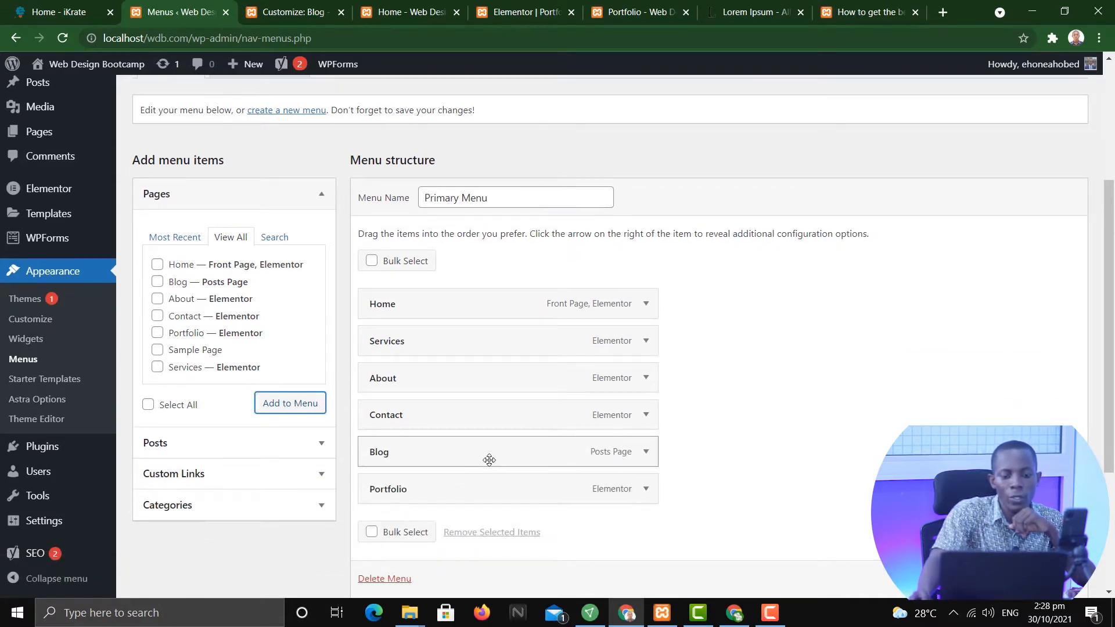
{"action": "left_click_drag", "start_coordinate": [489, 460], "coordinate": [485, 504]}
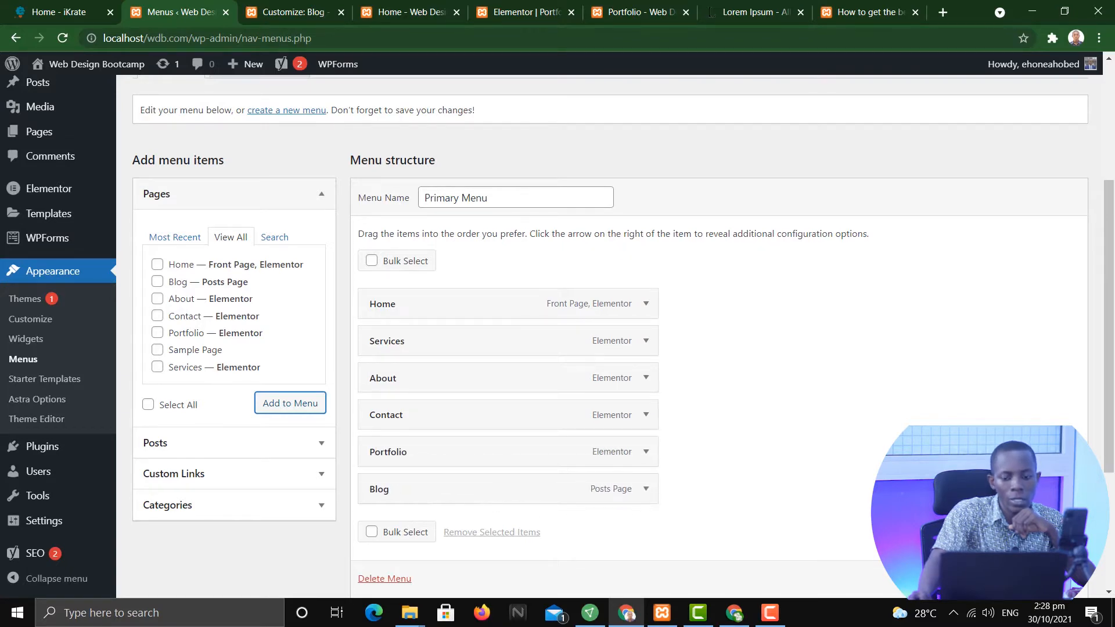
{"action": "left_click", "coordinate": [1048, 579]}
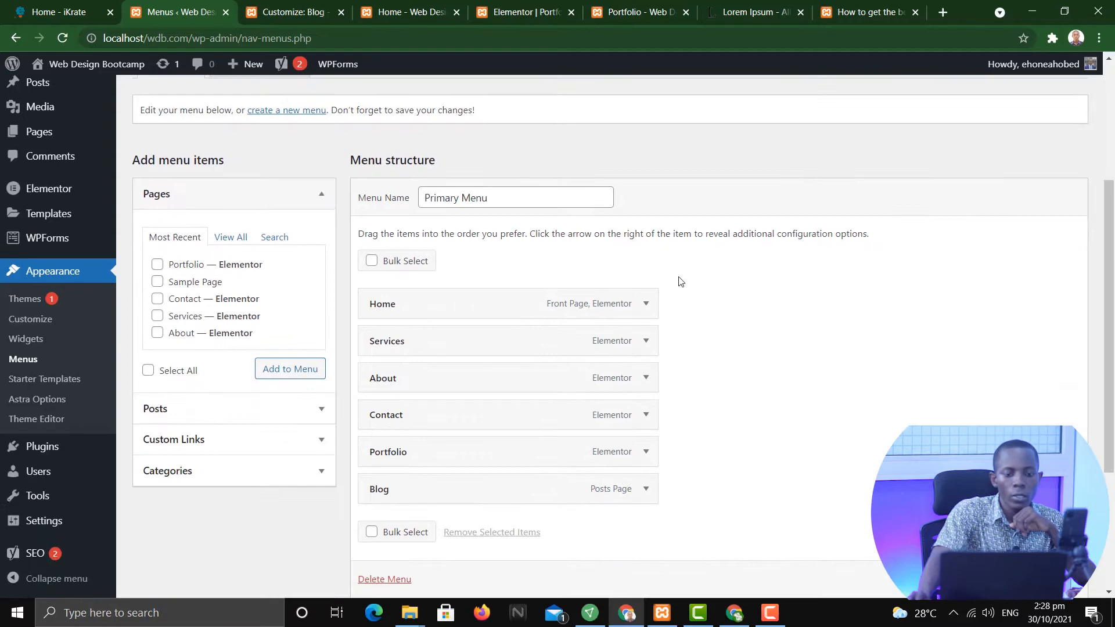
Step: Reload the live home page to check its navigation, and compare it with the blog page header in the Customizer
{"action": "left_click", "coordinate": [390, 11]}
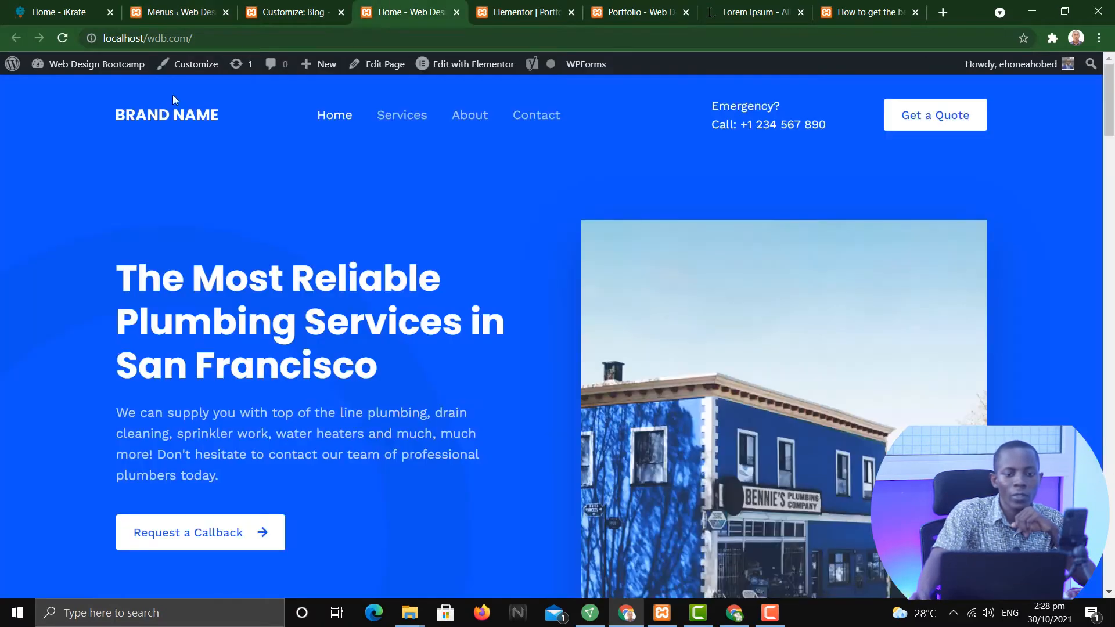
{"action": "left_click", "coordinate": [63, 38]}
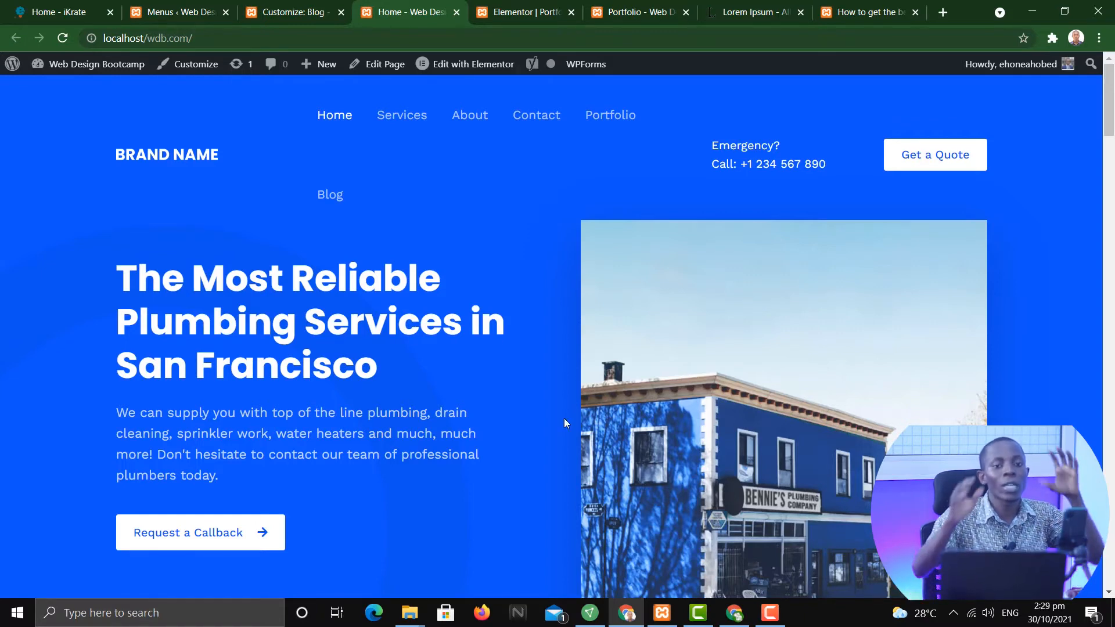
{"action": "left_click", "coordinate": [291, 11]}
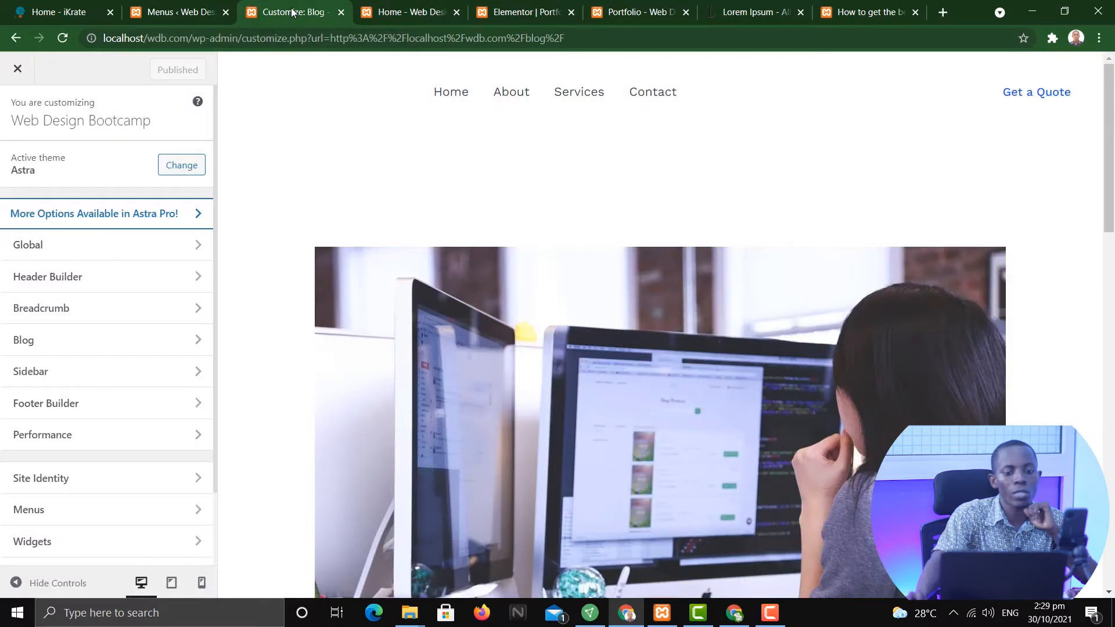
{"action": "left_click", "coordinate": [405, 13]}
{"action": "left_click", "coordinate": [267, 6]}
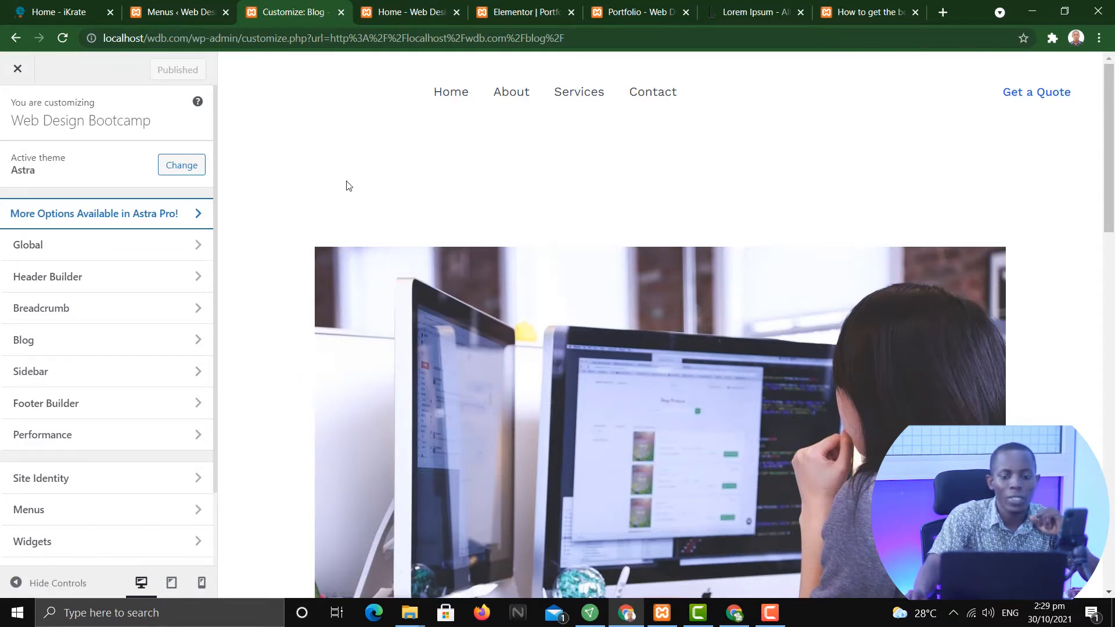
{"action": "scroll", "coordinate": [340, 141], "scroll_direction": "down", "scroll_amount": 2}
Step: Return to the menu editor and change the Blog item's navigation label to News
{"action": "left_click", "coordinate": [176, 3]}
{"action": "scroll", "coordinate": [668, 397], "scroll_direction": "down", "scroll_amount": 3}
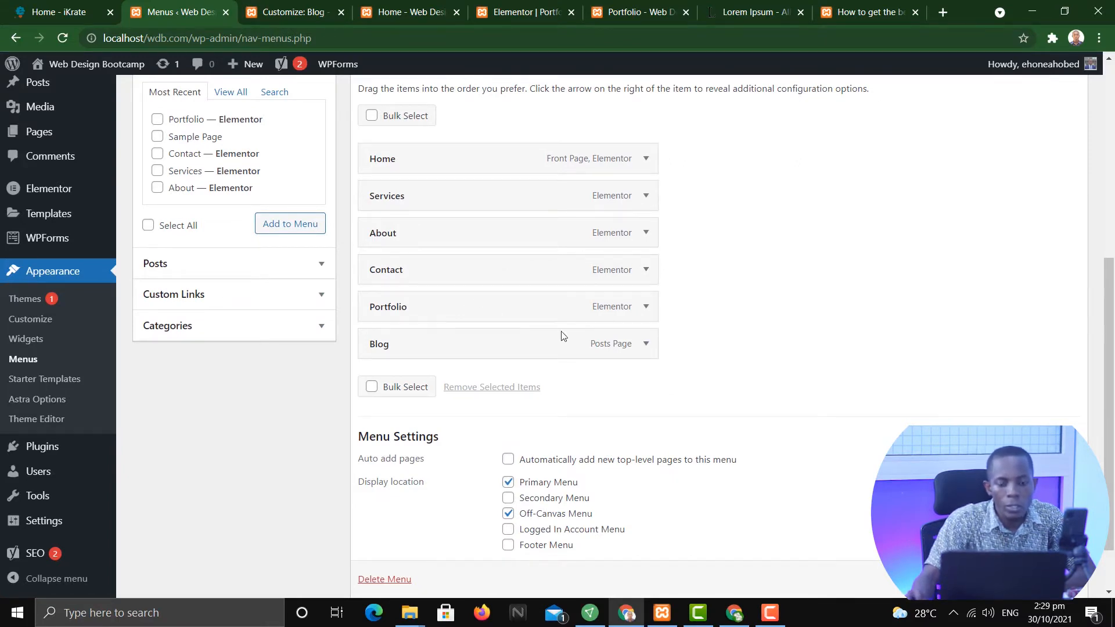
{"action": "left_click", "coordinate": [645, 343]}
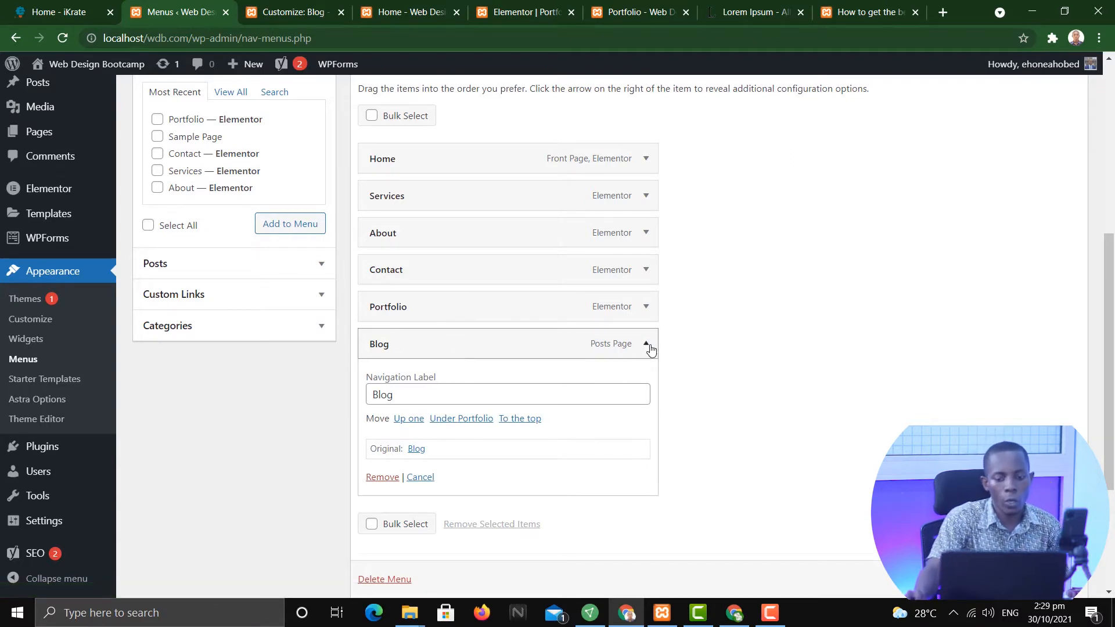
{"action": "left_click", "coordinate": [647, 345]}
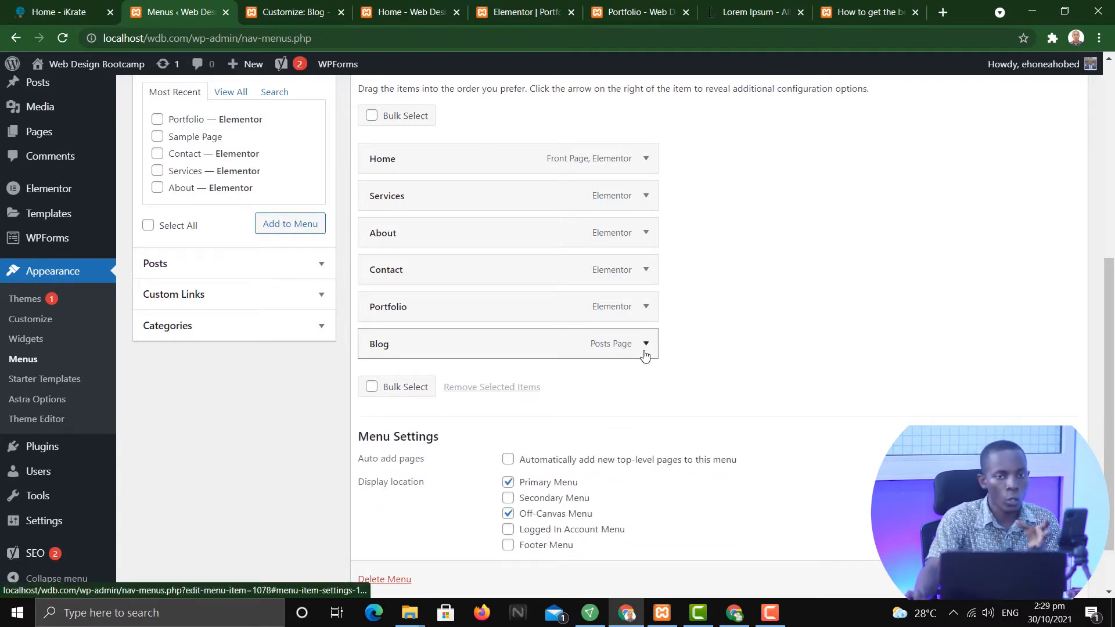
{"action": "left_click", "coordinate": [646, 343]}
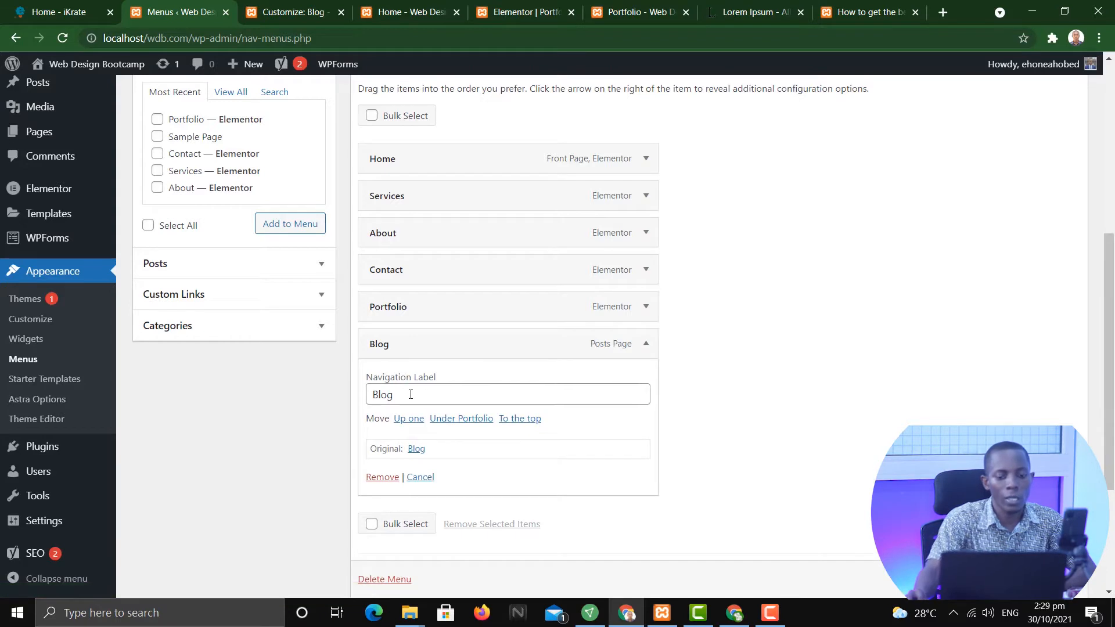
{"action": "left_click_drag", "start_coordinate": [410, 394], "coordinate": [361, 392]}
{"action": "type", "text": "New"}
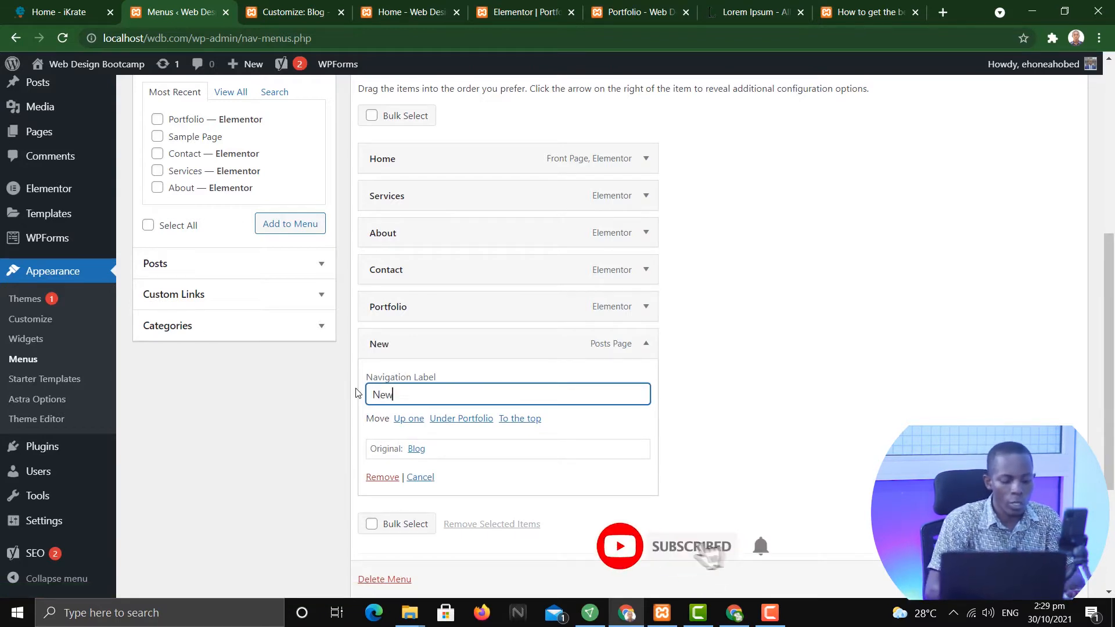
{"action": "type", "text": "s"}
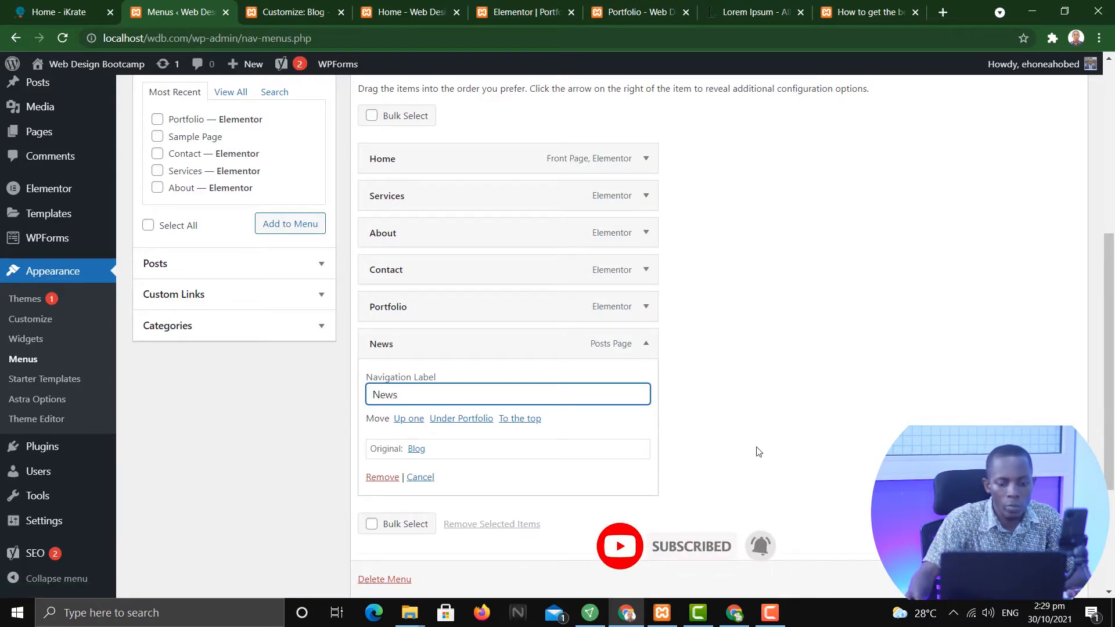
{"action": "left_click", "coordinate": [763, 436]}
{"action": "left_click", "coordinate": [647, 344]}
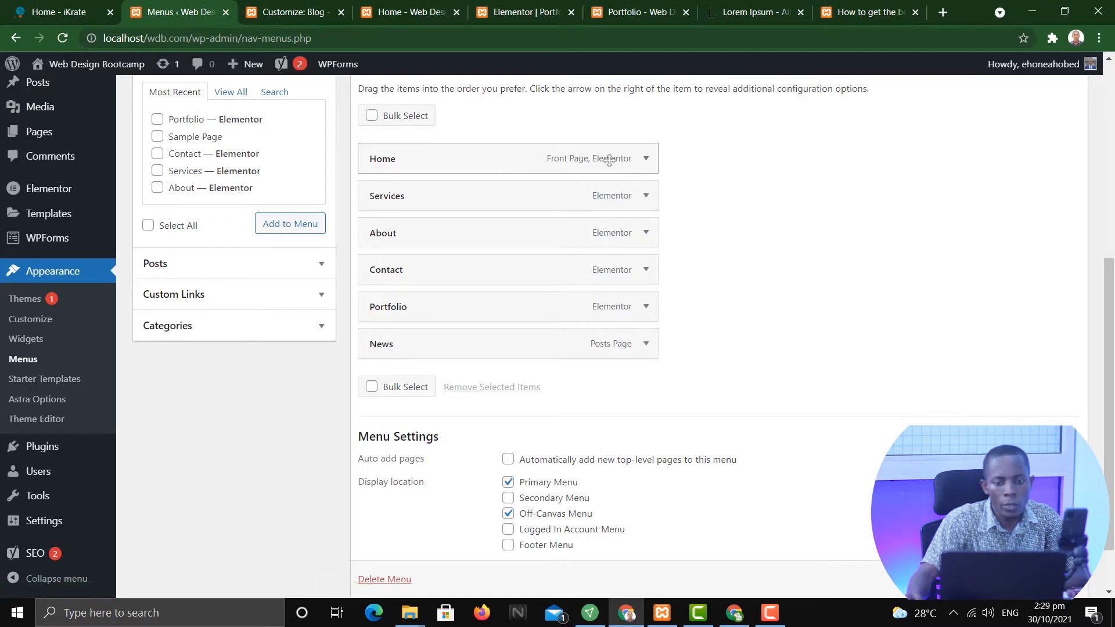
Step: Remove the Home item from the Primary Menu and save the menu
{"action": "left_click", "coordinate": [646, 159]}
{"action": "left_click", "coordinate": [372, 294]}
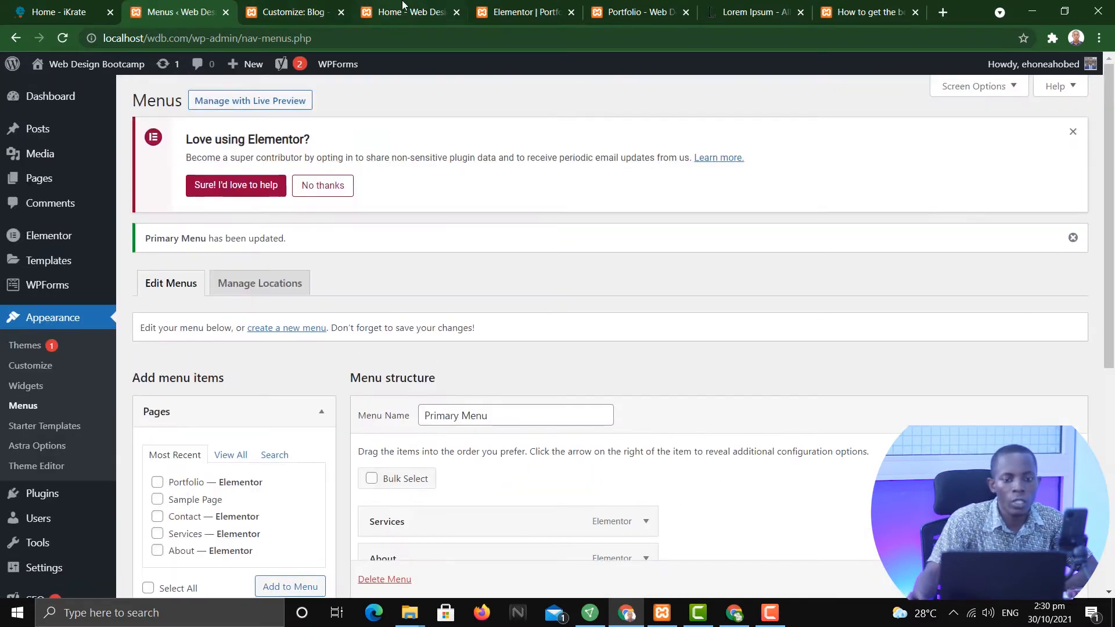
Step: Reload the live home page to check its navigation, and open the News link to examine its page address
{"action": "left_click", "coordinate": [404, 5]}
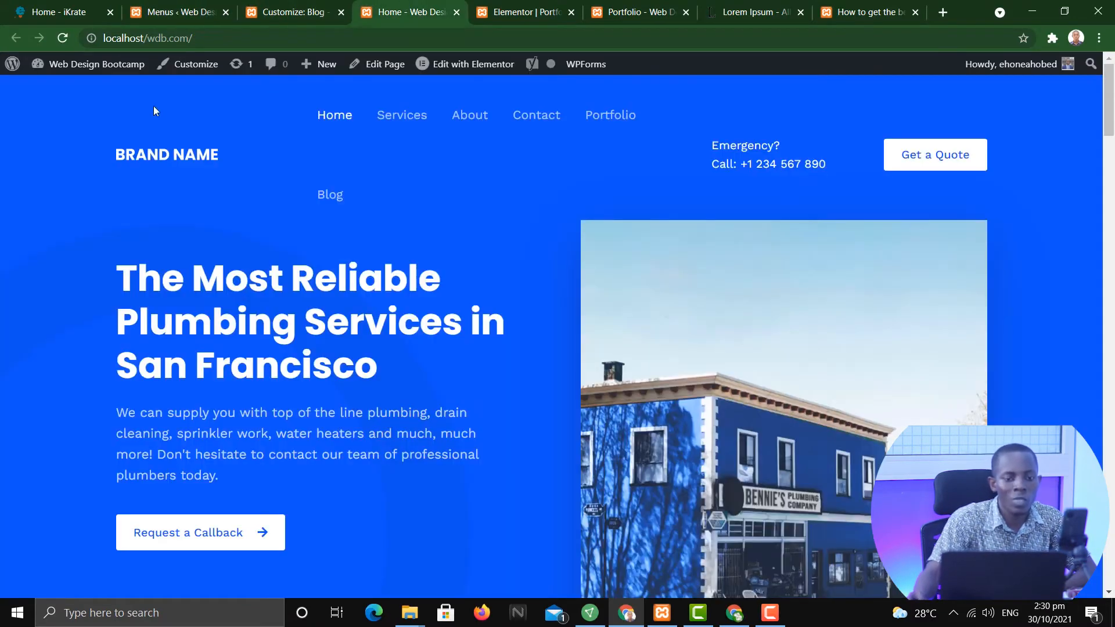
{"action": "left_click", "coordinate": [62, 37]}
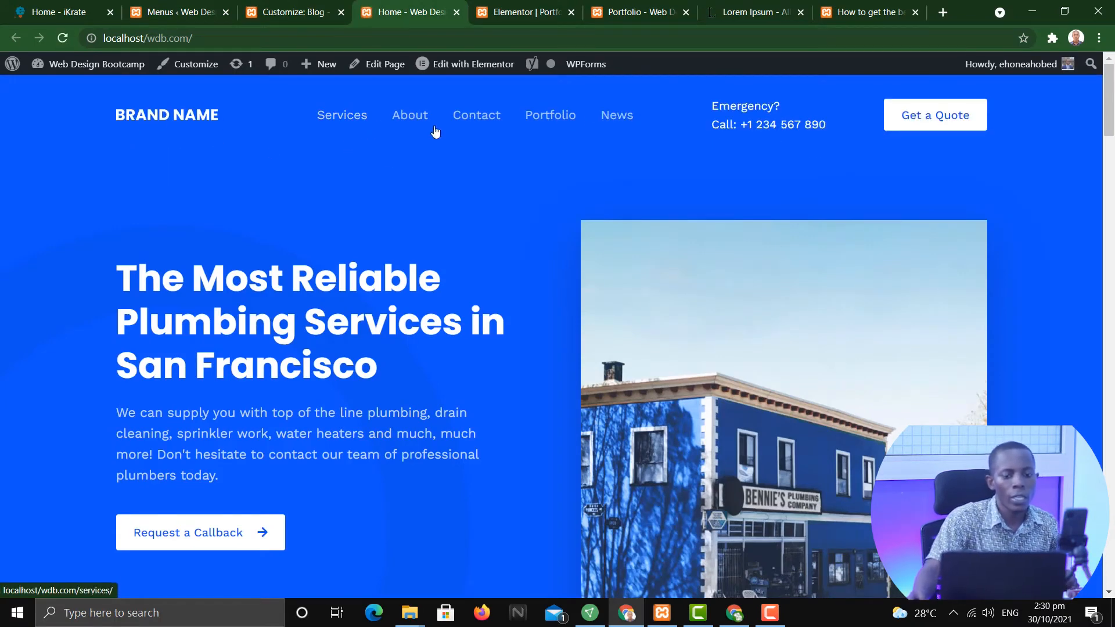
{"action": "left_click", "coordinate": [171, 120]}
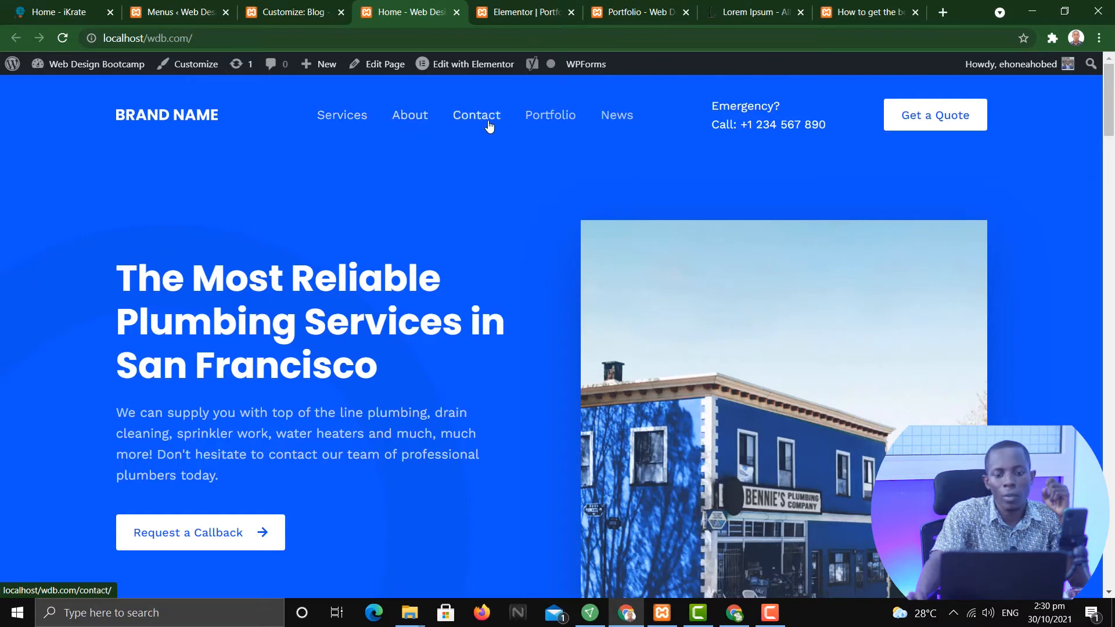
{"action": "left_click", "coordinate": [624, 118]}
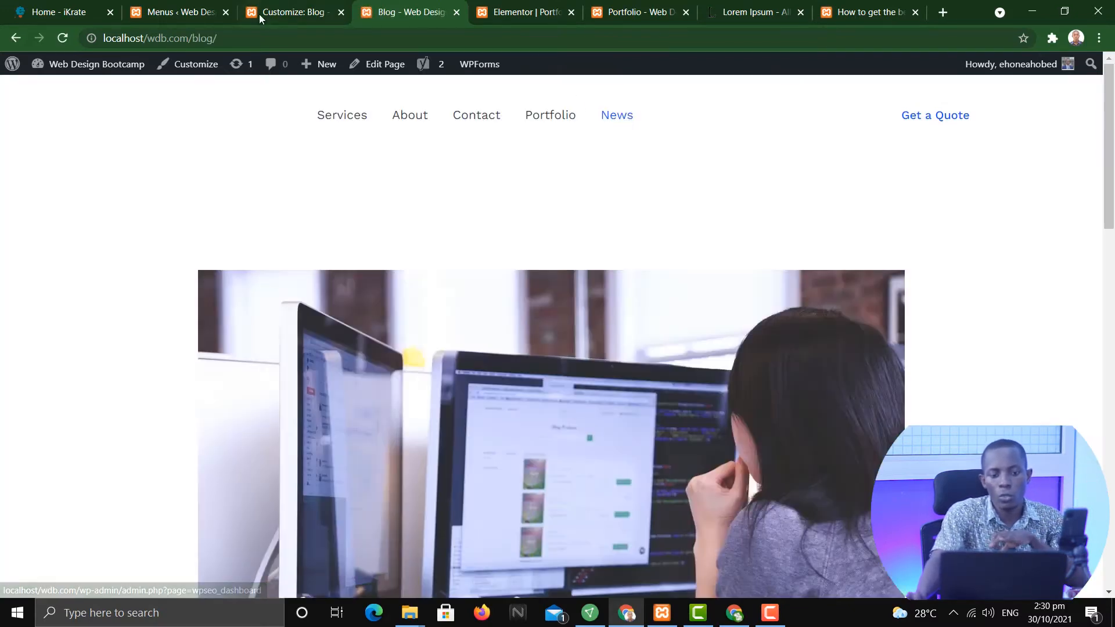
{"action": "left_click_drag", "start_coordinate": [192, 39], "coordinate": [214, 40]}
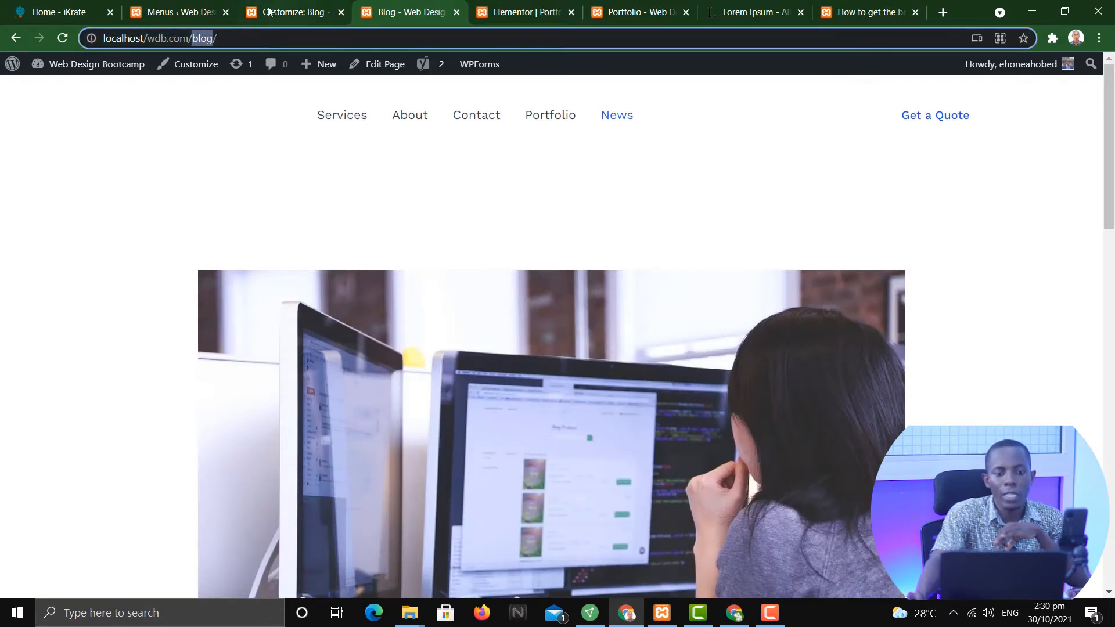
Step: Return to the menu editor and inspect the Services item's settings without changing its navigation label
{"action": "left_click", "coordinate": [172, 11]}
{"action": "scroll", "coordinate": [559, 374], "scroll_direction": "down", "scroll_amount": 4}
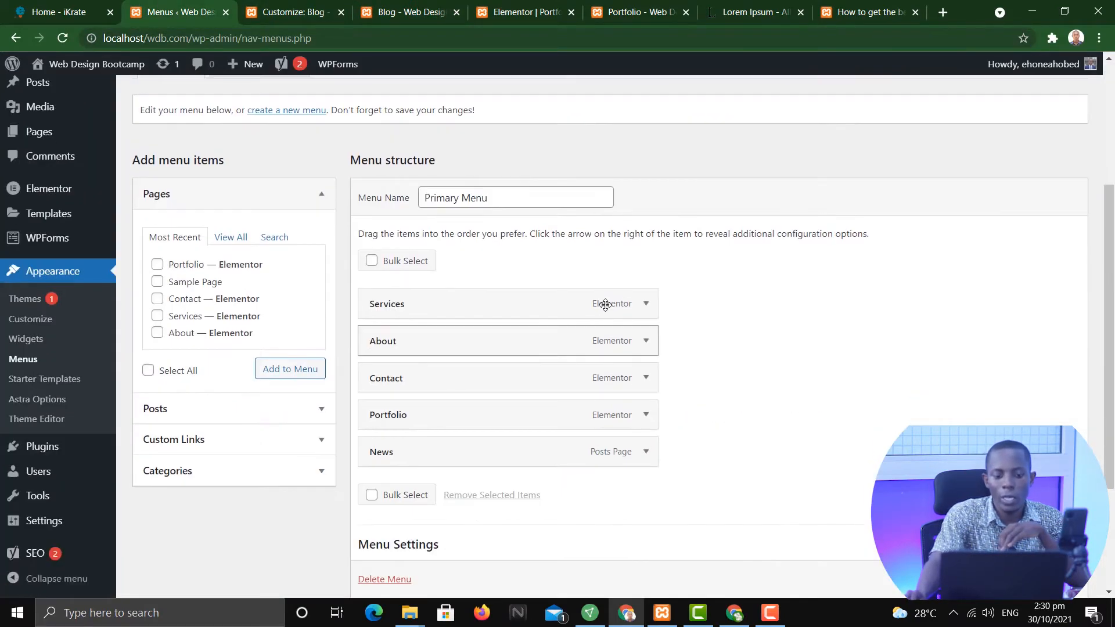
{"action": "left_click", "coordinate": [645, 302]}
{"action": "left_click", "coordinate": [414, 355]}
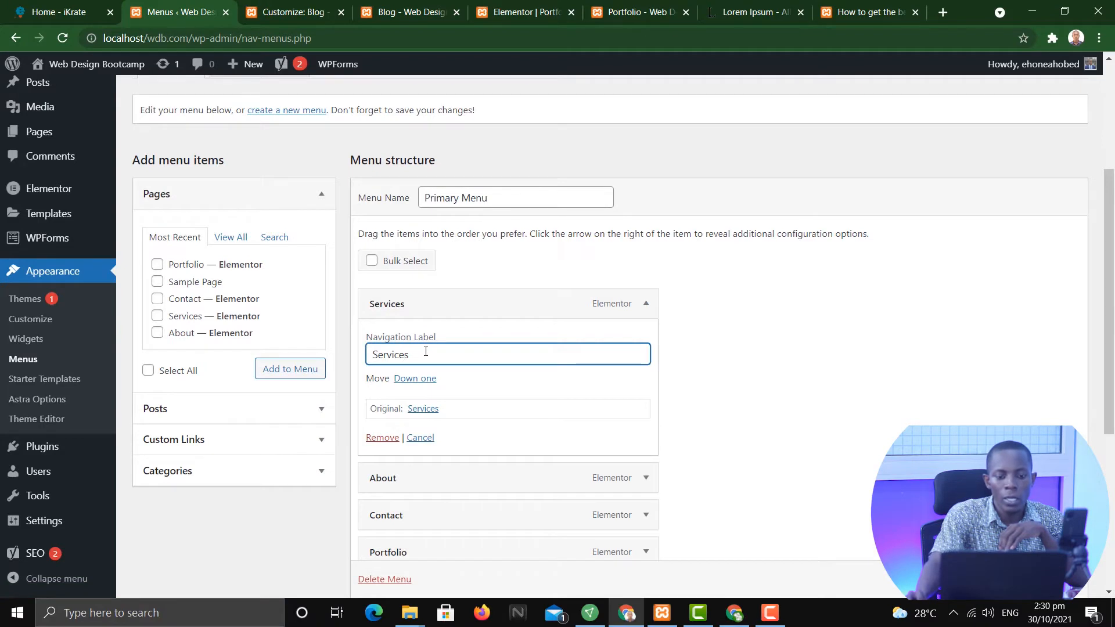
{"action": "left_click", "coordinate": [646, 304]}
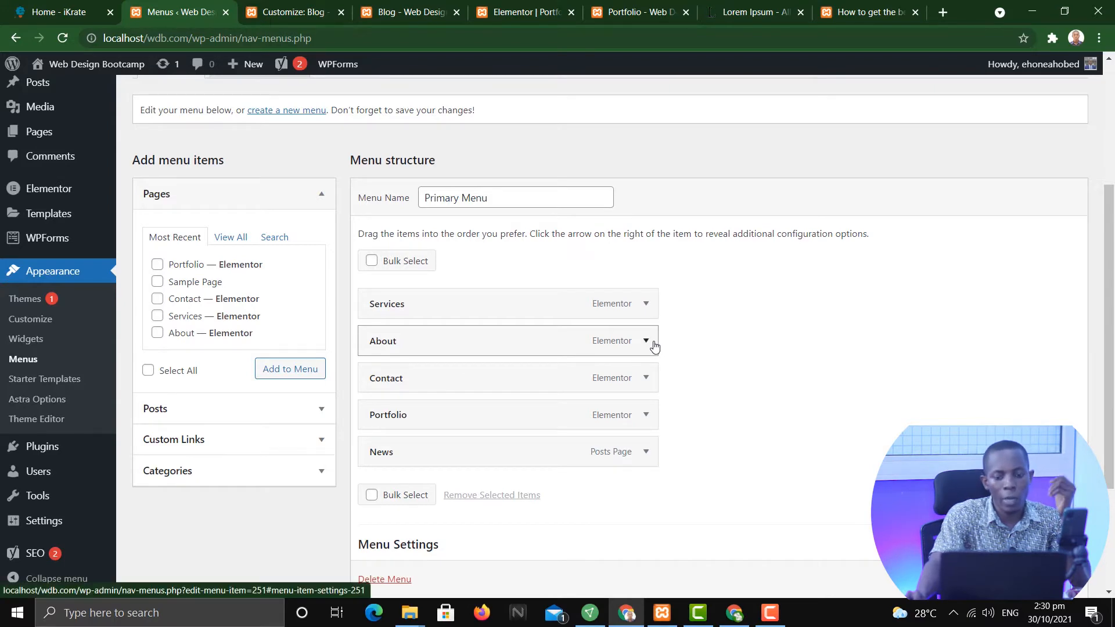
Step: Nest the About and Contact items as sub items under Services and save the menu
{"action": "scroll", "coordinate": [697, 378], "scroll_direction": "down", "scroll_amount": 2}
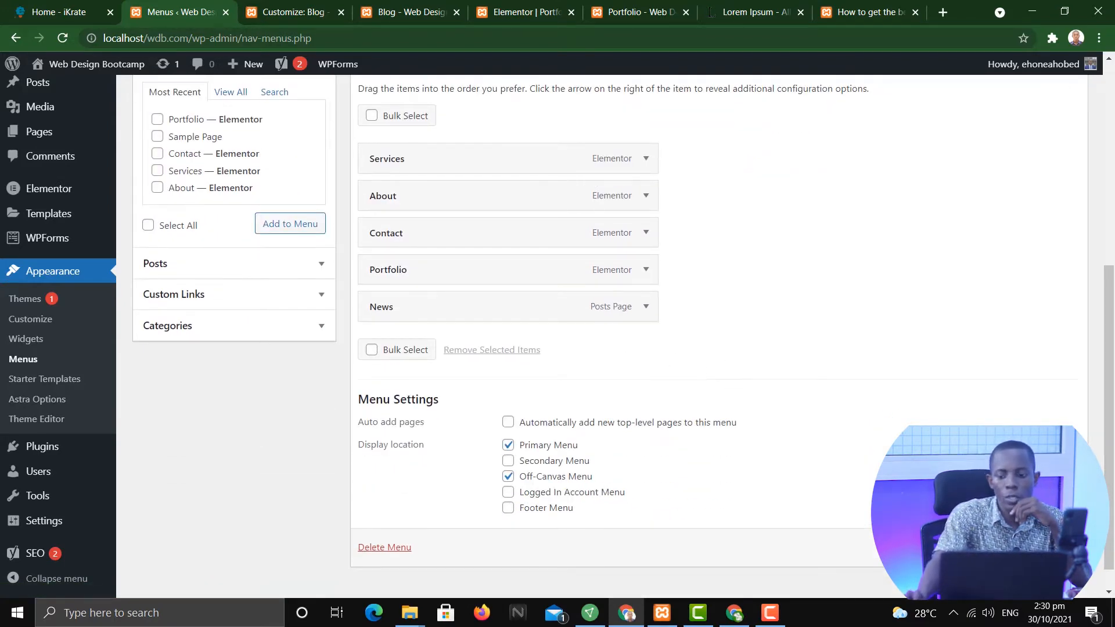
{"action": "scroll", "coordinate": [505, 377], "scroll_direction": "up", "scroll_amount": 2}
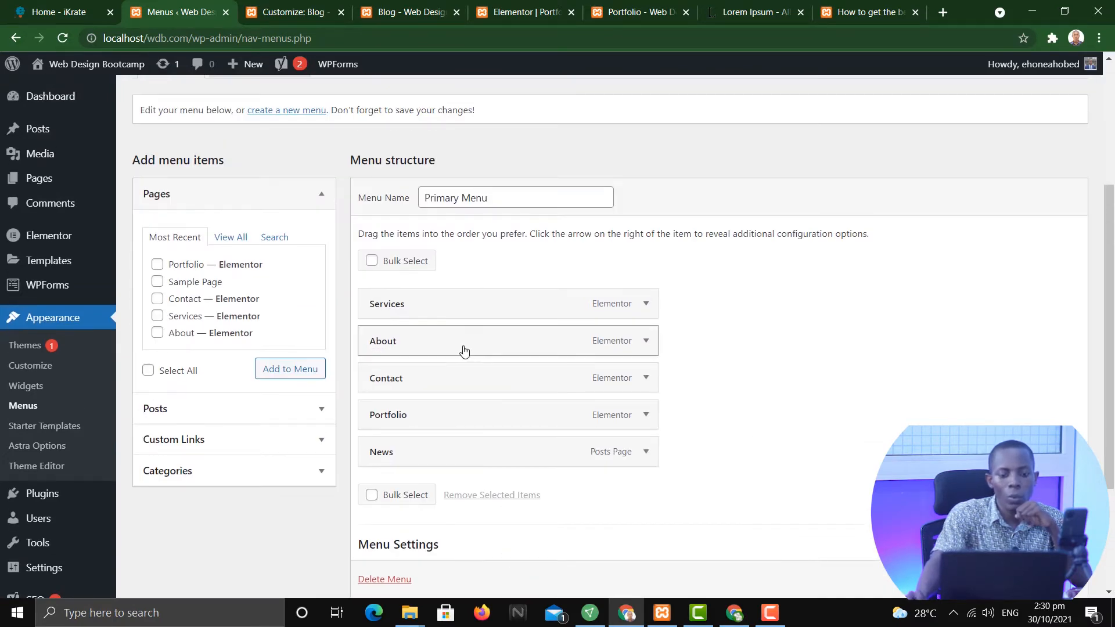
{"action": "mouse_move", "coordinate": [430, 351]}
{"action": "left_mouse_down"}
{"action": "mouse_move", "coordinate": [503, 331]}
{"action": "mouse_move", "coordinate": [438, 340]}
{"action": "left_mouse_up"}
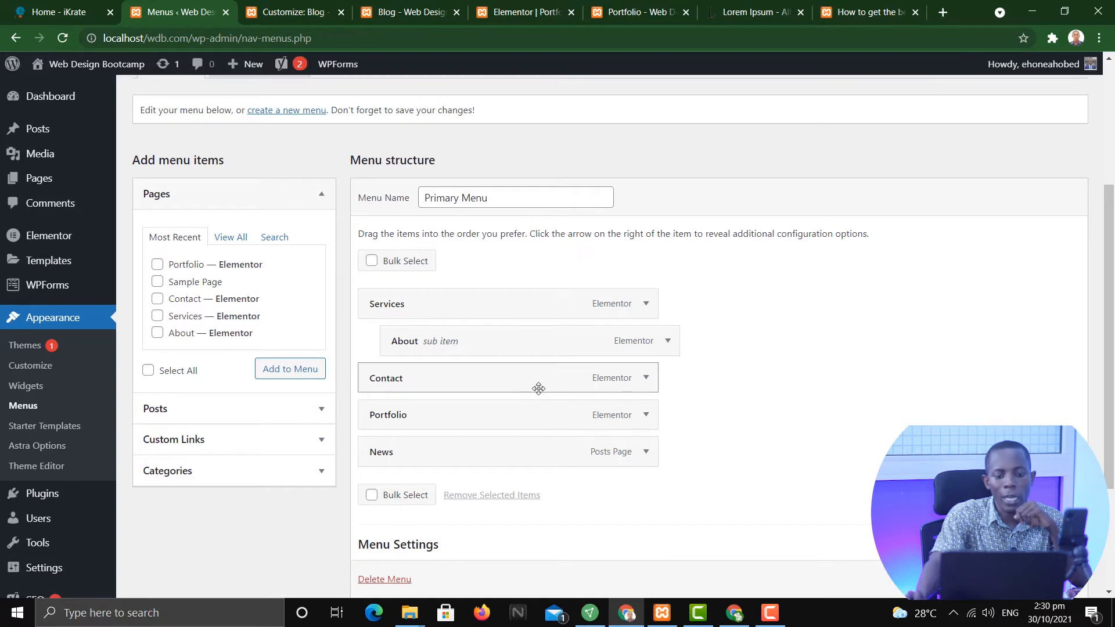
{"action": "left_click_drag", "start_coordinate": [421, 386], "coordinate": [445, 388]}
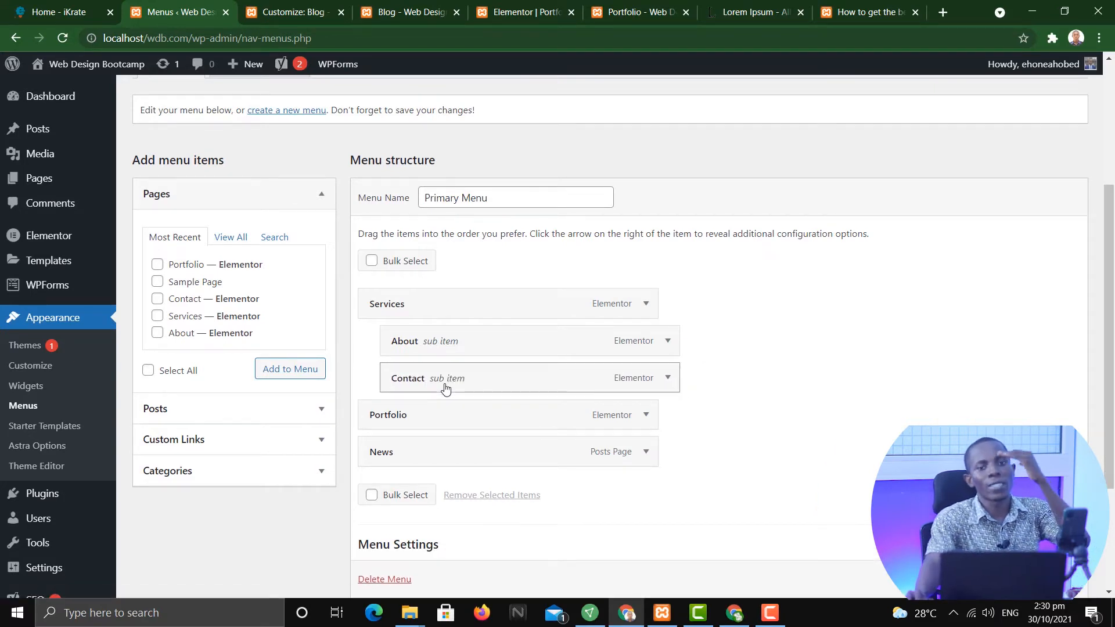
{"action": "left_click", "coordinate": [1050, 579]}
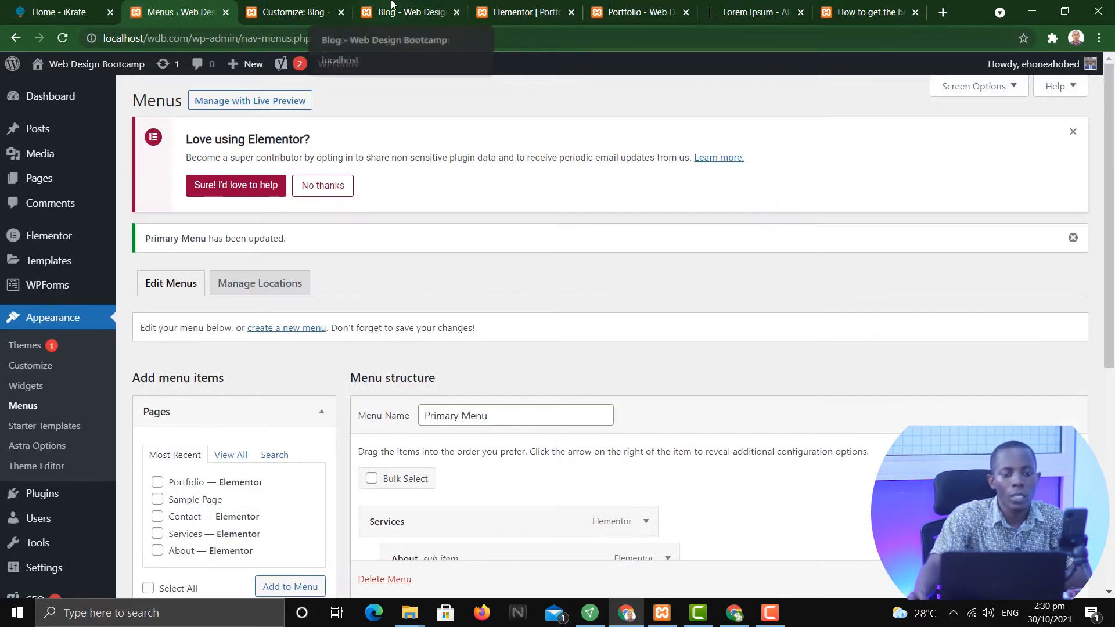
Step: Reload the live blog page to check the nested navigation, and go to the home page through the site logo
{"action": "left_click", "coordinate": [383, 12]}
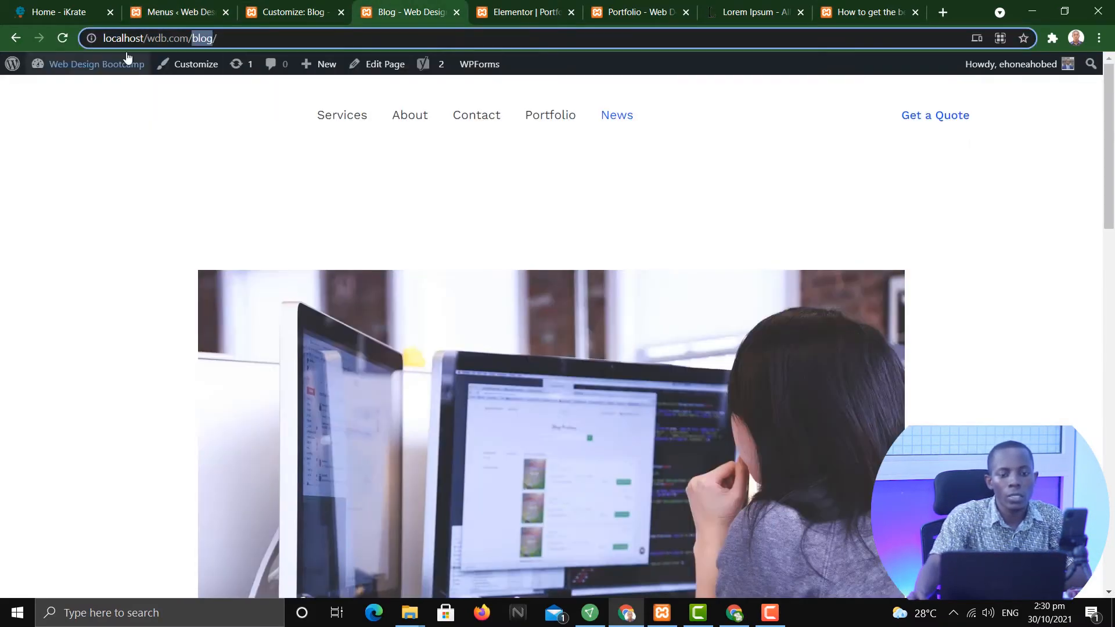
{"action": "left_click", "coordinate": [63, 38]}
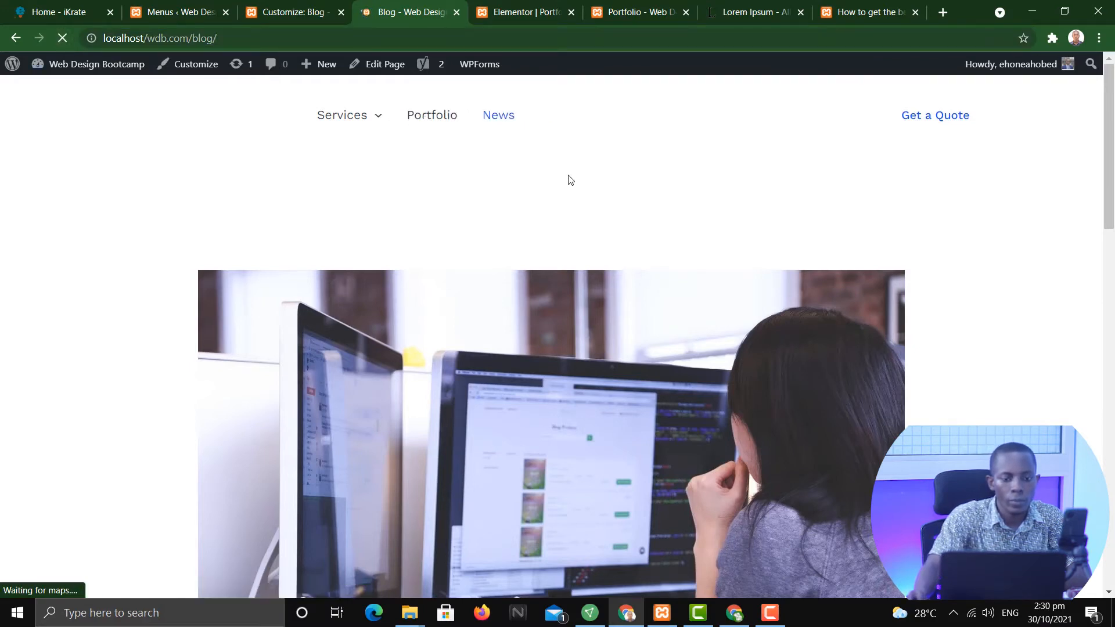
{"action": "left_click", "coordinate": [154, 104]}
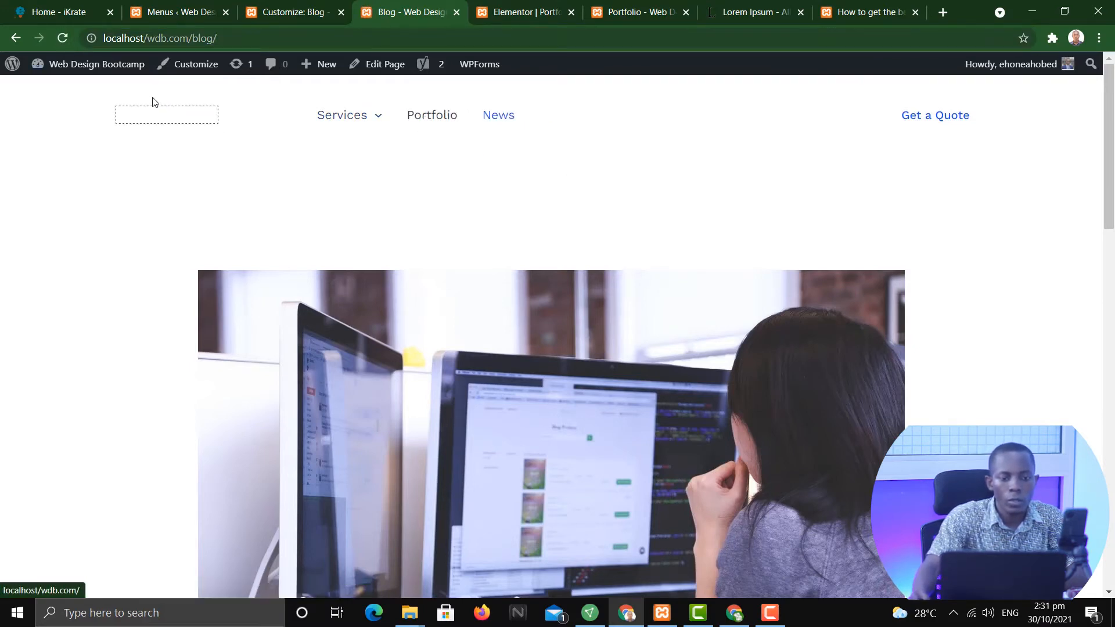
Step: Test the Services dropdown on the live site by opening the Services page and its About sub item
{"action": "mouse_move", "coordinate": [365, 154]}
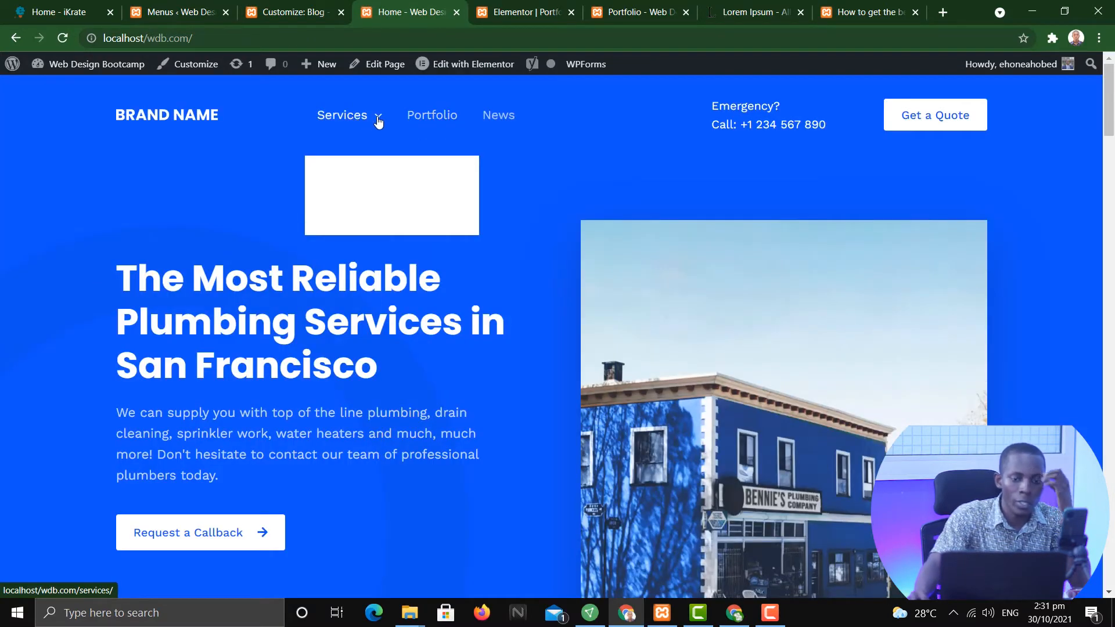
{"action": "left_click", "coordinate": [378, 121]}
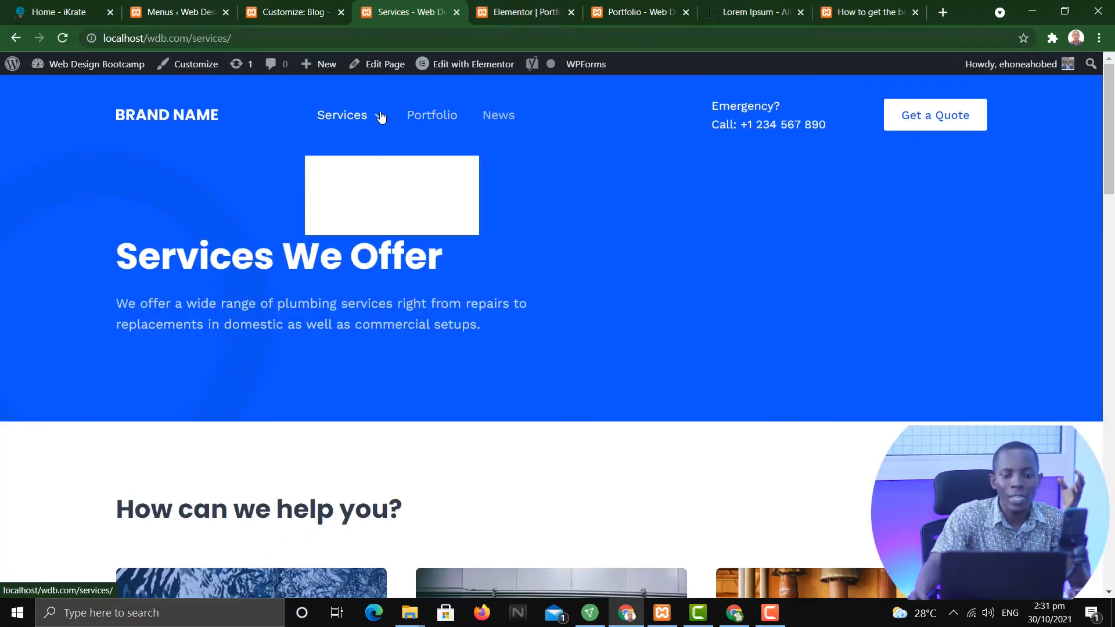
{"action": "left_click", "coordinate": [364, 199]}
{"action": "mouse_move", "coordinate": [358, 117]}
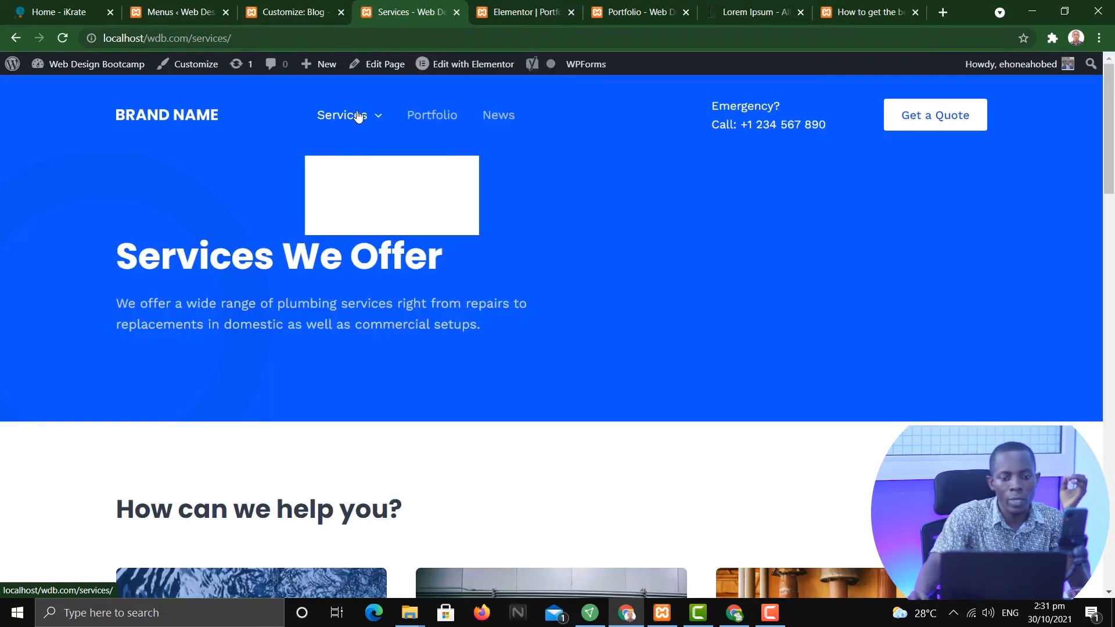
{"action": "left_click", "coordinate": [350, 180]}
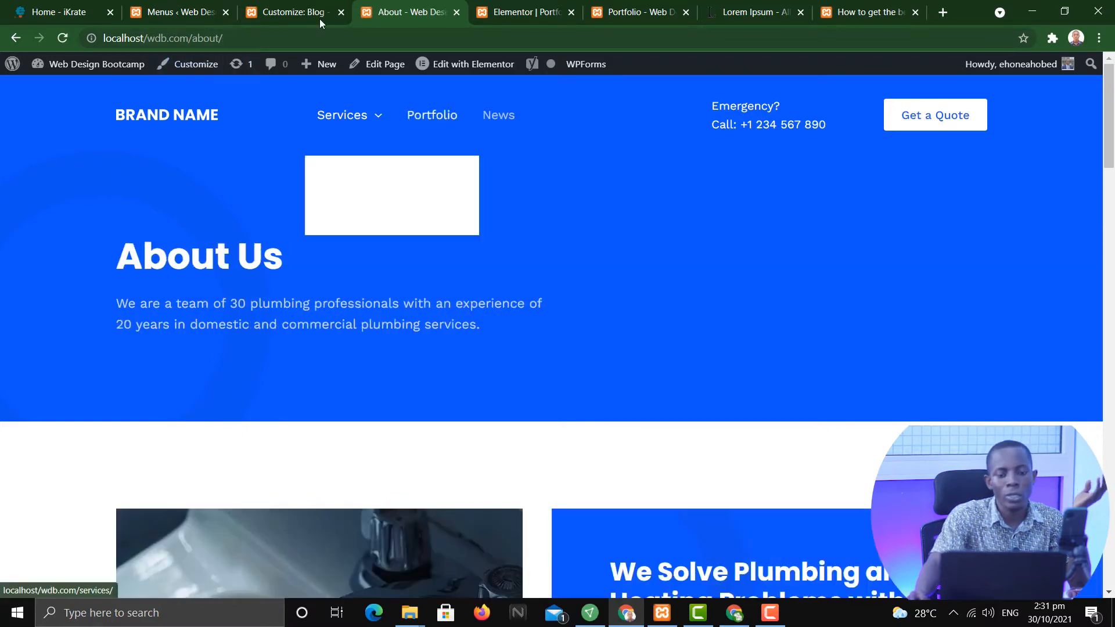
Step: Return to the menu editor and add the post "How to get the best out of your plumber" as a sub item under News
{"action": "left_click", "coordinate": [264, 10]}
{"action": "left_click", "coordinate": [180, 12]}
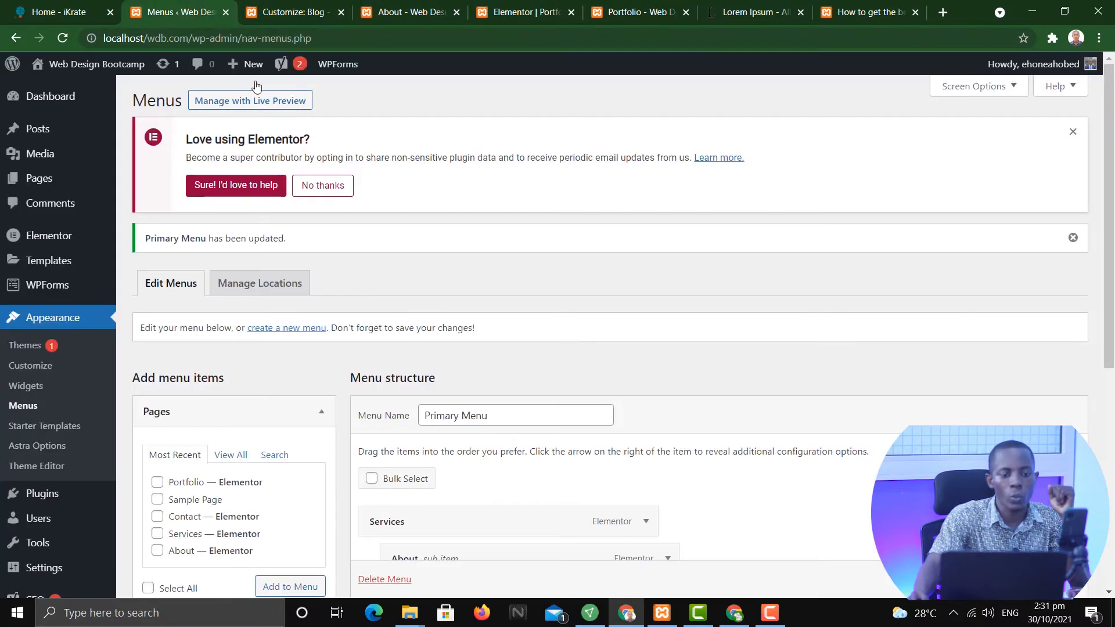
{"action": "scroll", "coordinate": [859, 418], "scroll_direction": "down", "scroll_amount": 4}
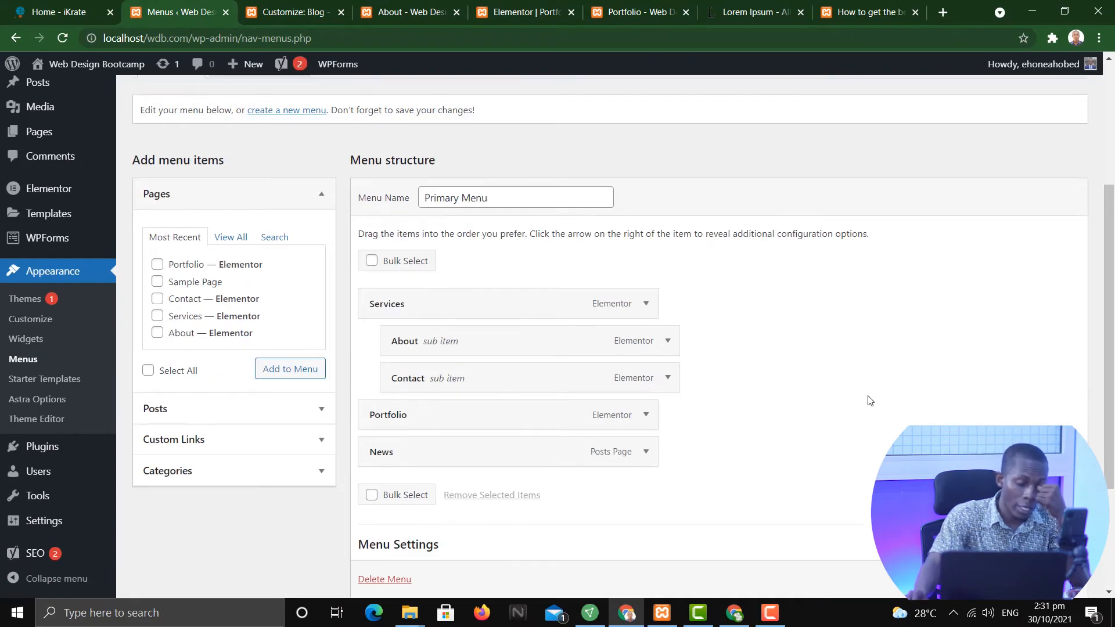
{"action": "scroll", "coordinate": [610, 377], "scroll_direction": "down", "scroll_amount": 1}
{"action": "scroll", "coordinate": [299, 238], "scroll_direction": "up", "scroll_amount": 1}
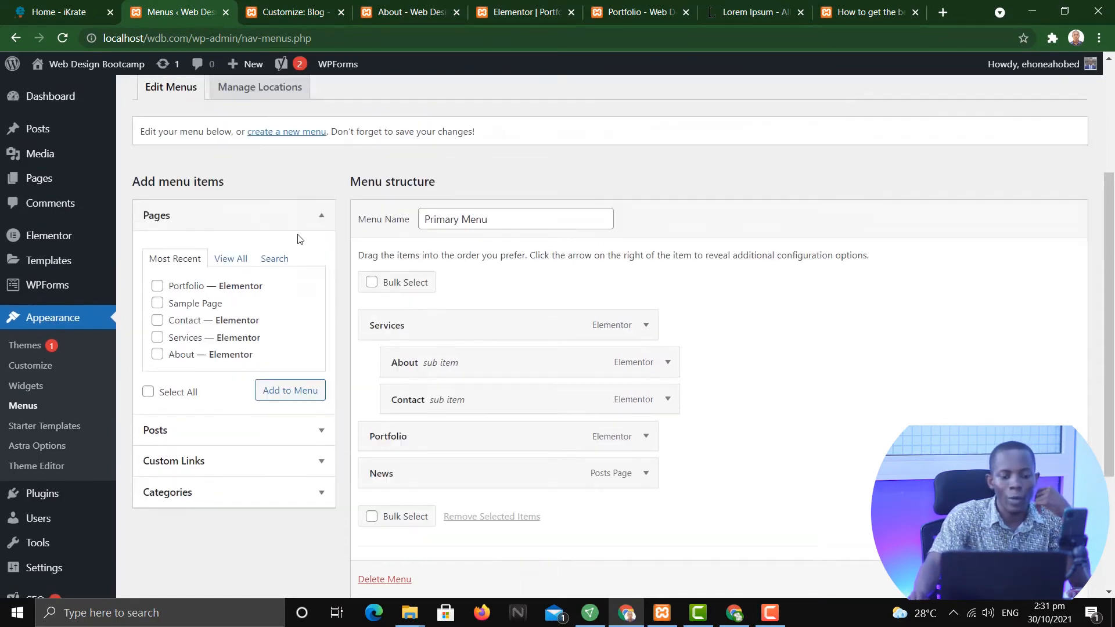
{"action": "scroll", "coordinate": [302, 406], "scroll_direction": "down", "scroll_amount": 1}
{"action": "left_click", "coordinate": [312, 423]}
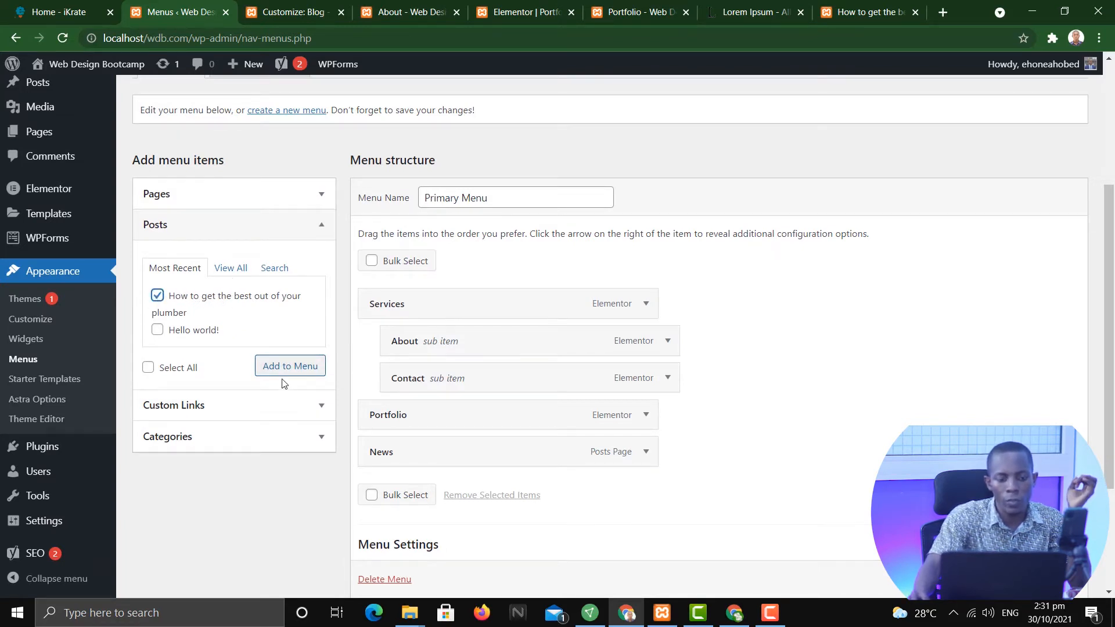
{"action": "left_click", "coordinate": [288, 366]}
{"action": "scroll", "coordinate": [830, 423], "scroll_direction": "down", "scroll_amount": 1}
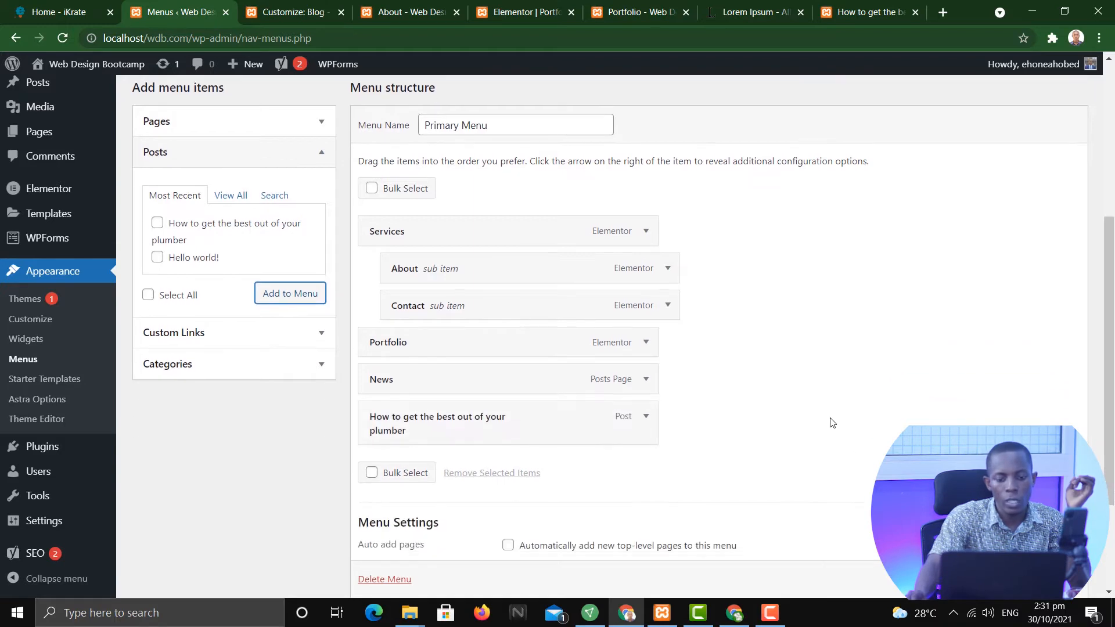
{"action": "left_click_drag", "start_coordinate": [467, 433], "coordinate": [506, 432]}
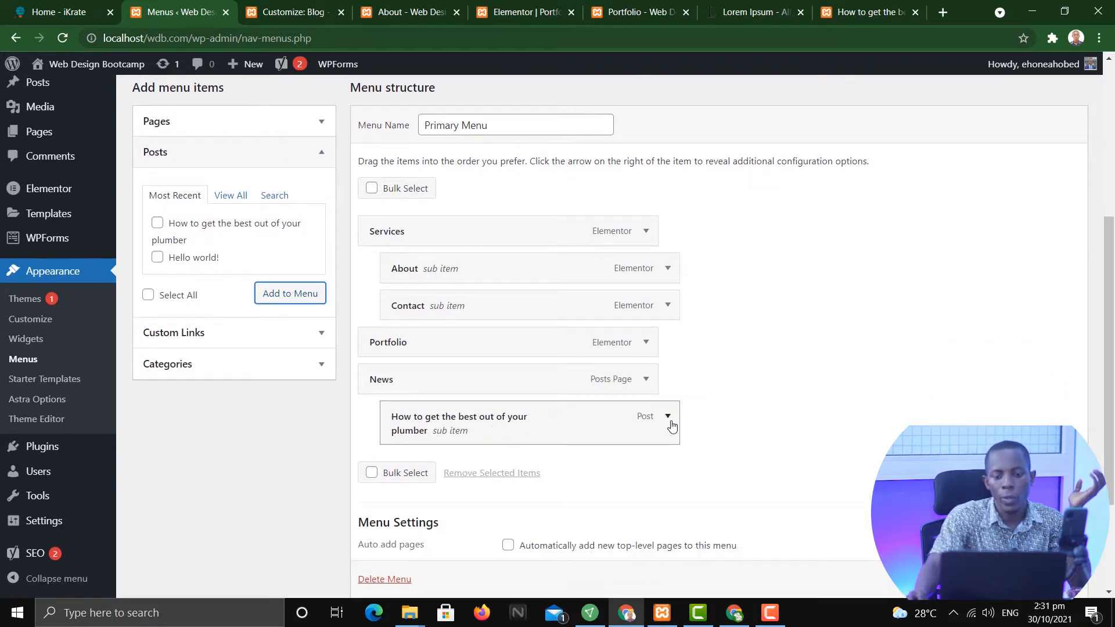
{"action": "scroll", "coordinate": [266, 320], "scroll_direction": "down", "scroll_amount": 1}
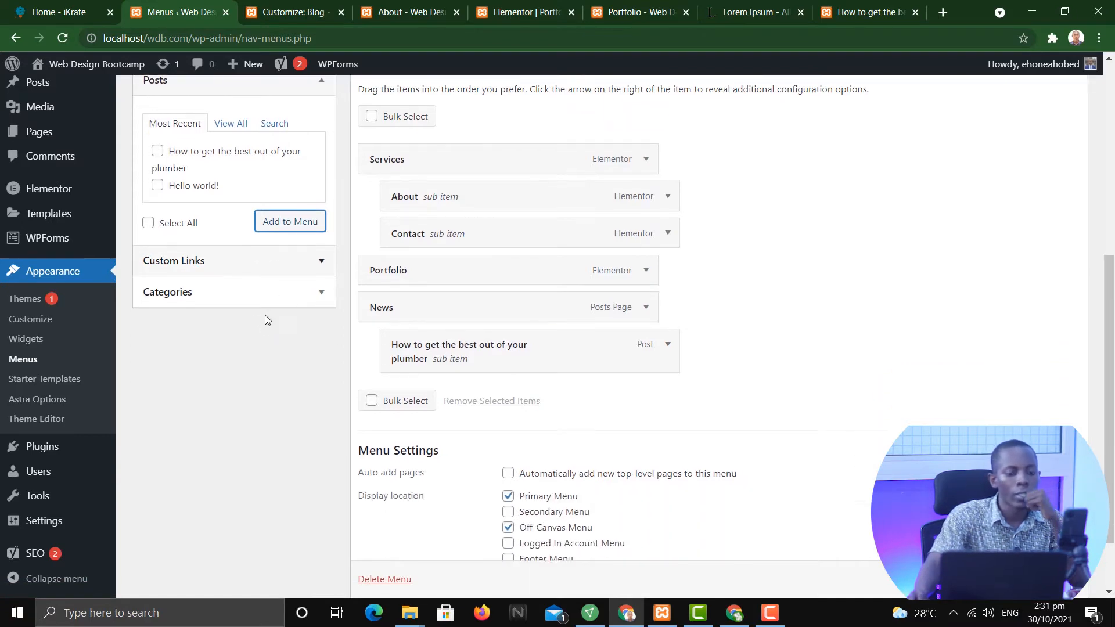
Step: Replace the plumber post under News with the Articles category, nested as a sub item
{"action": "left_click", "coordinate": [289, 293]}
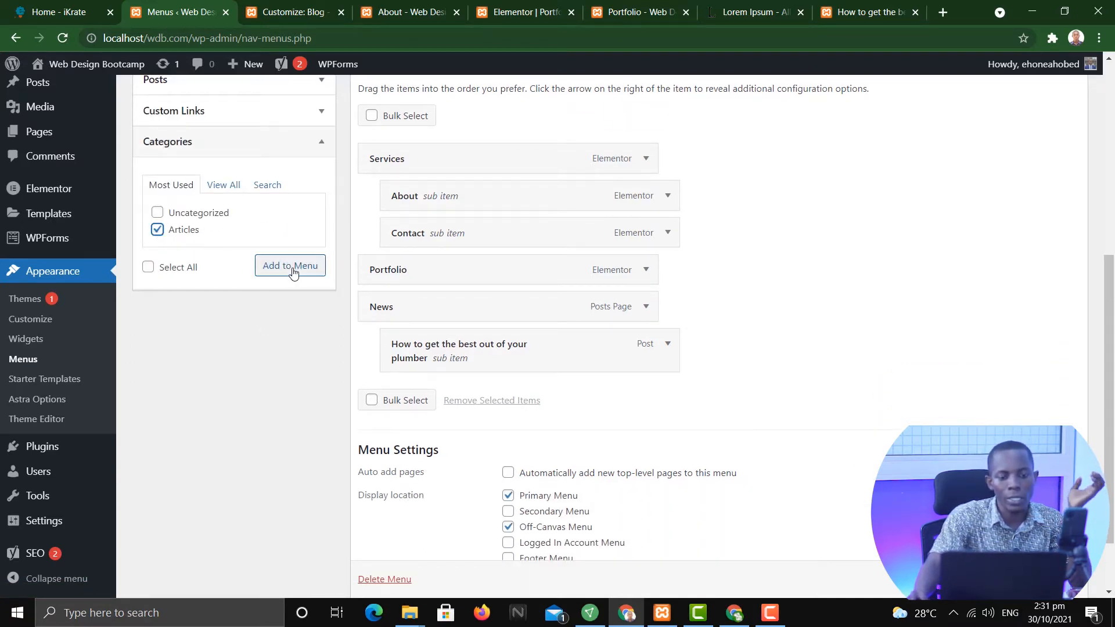
{"action": "left_click", "coordinate": [669, 345]}
{"action": "left_click", "coordinate": [399, 490]}
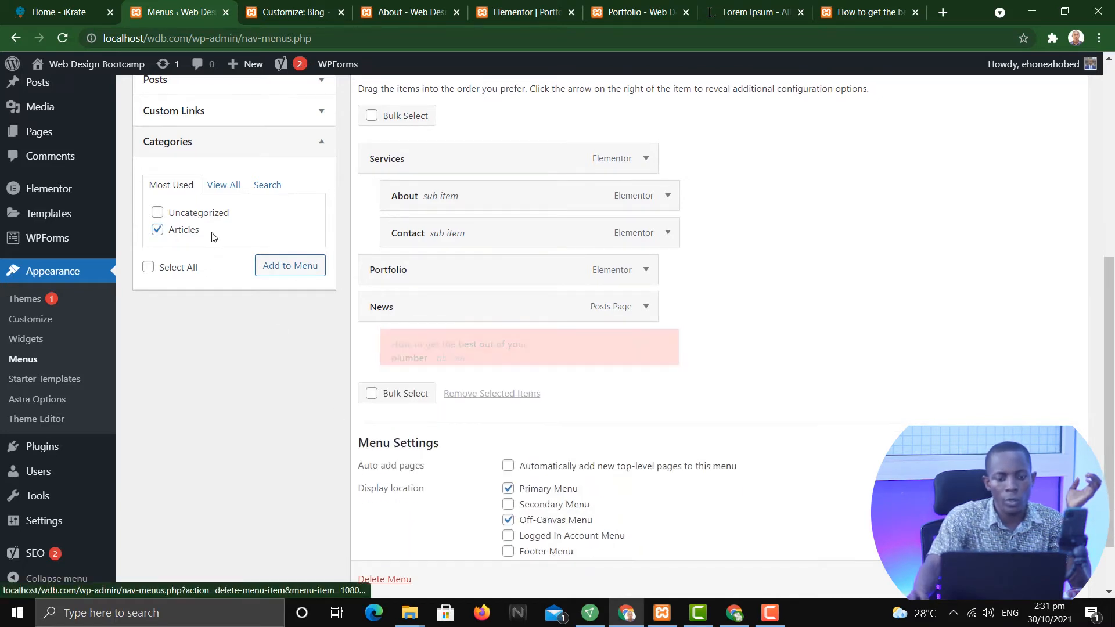
{"action": "left_click", "coordinate": [290, 266]}
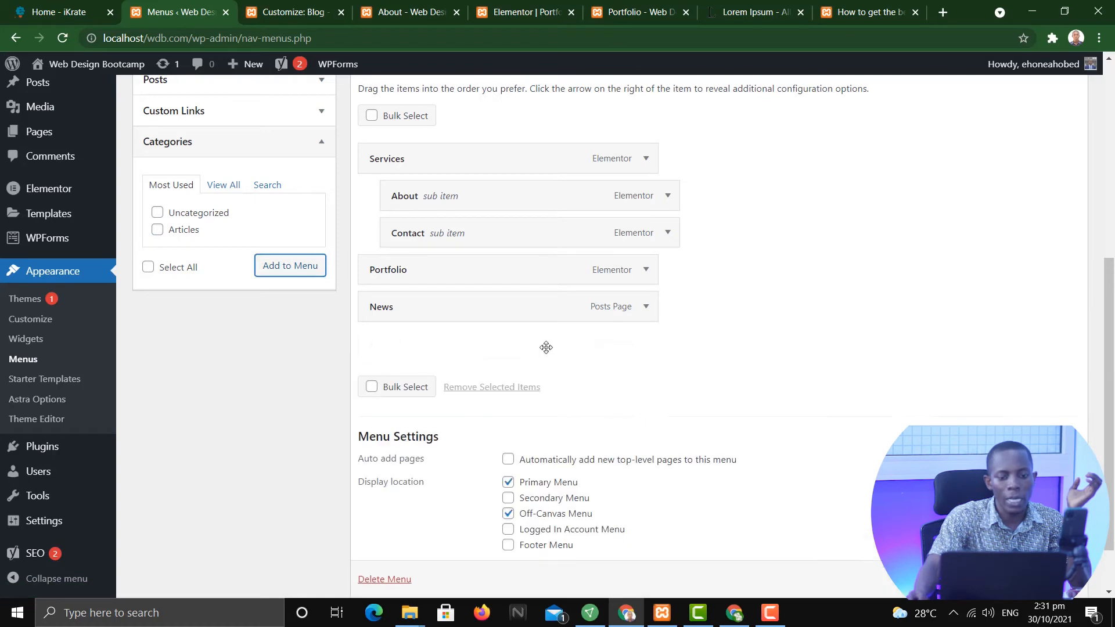
{"action": "left_click_drag", "start_coordinate": [501, 348], "coordinate": [508, 340]}
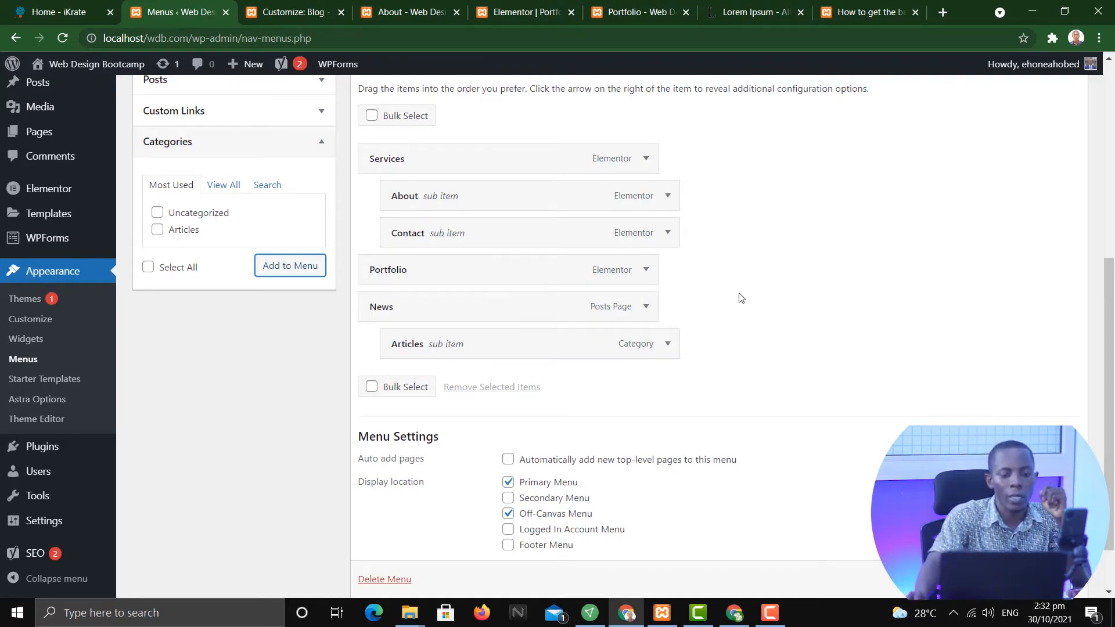
{"action": "scroll", "coordinate": [746, 298], "scroll_direction": "up", "scroll_amount": 3}
{"action": "left_click", "coordinate": [263, 297]}
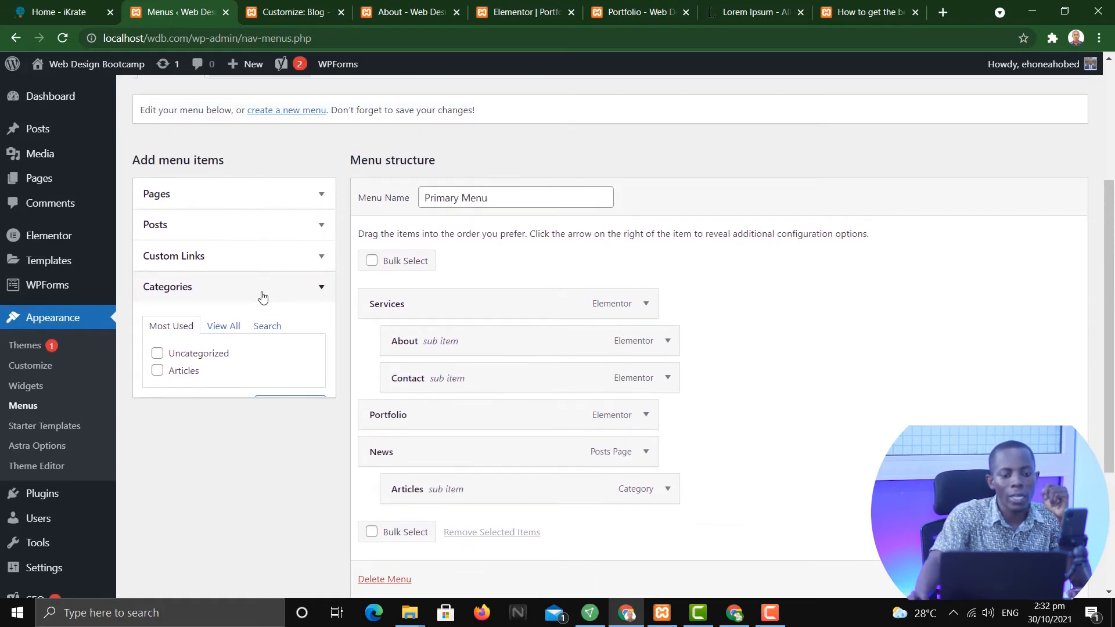
{"action": "left_click", "coordinate": [221, 259]}
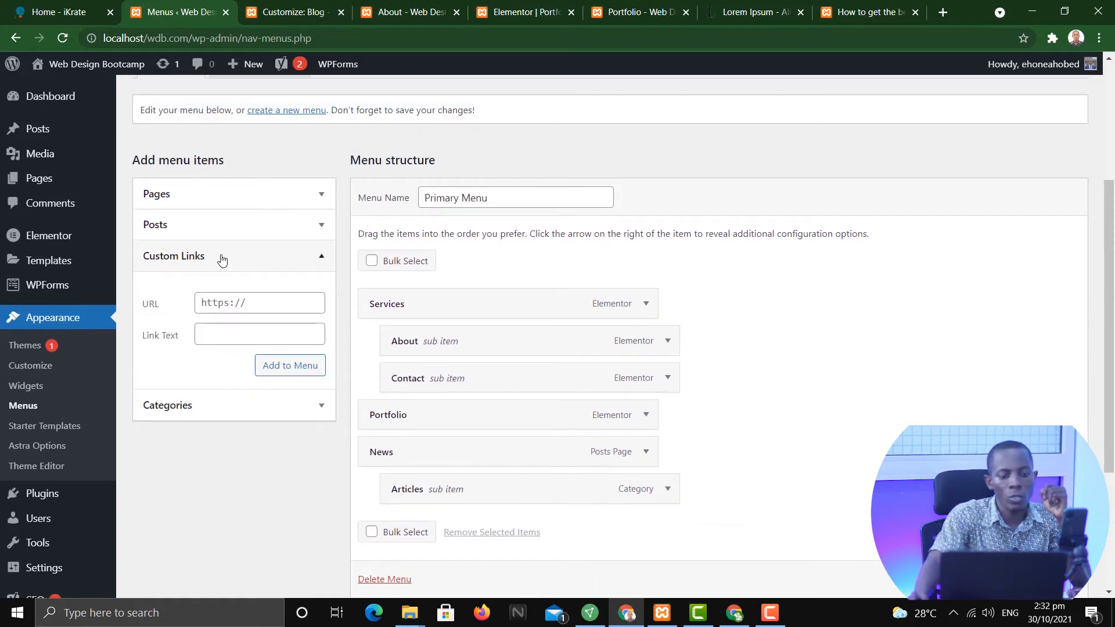
{"action": "left_click", "coordinate": [268, 300]}
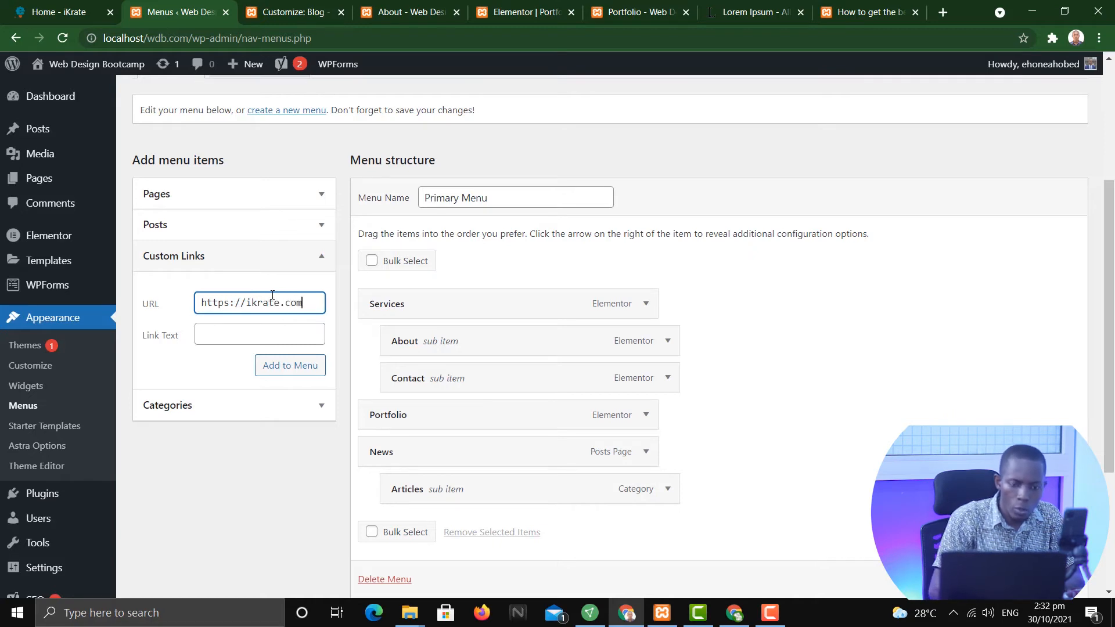
{"action": "left_click", "coordinate": [257, 334]}
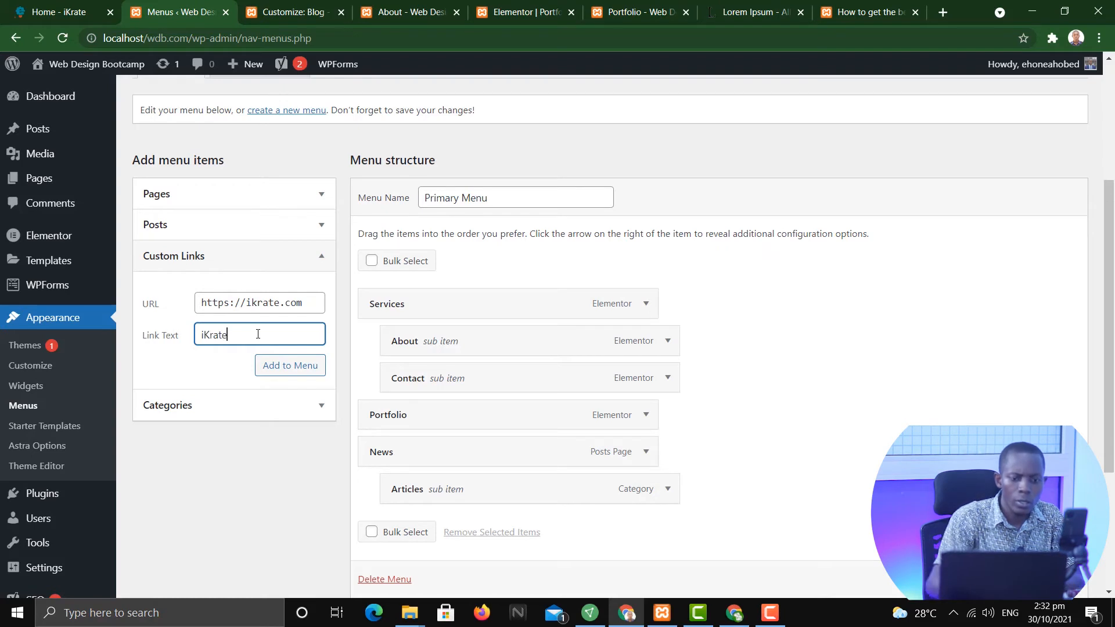
{"action": "left_click", "coordinate": [312, 367]}
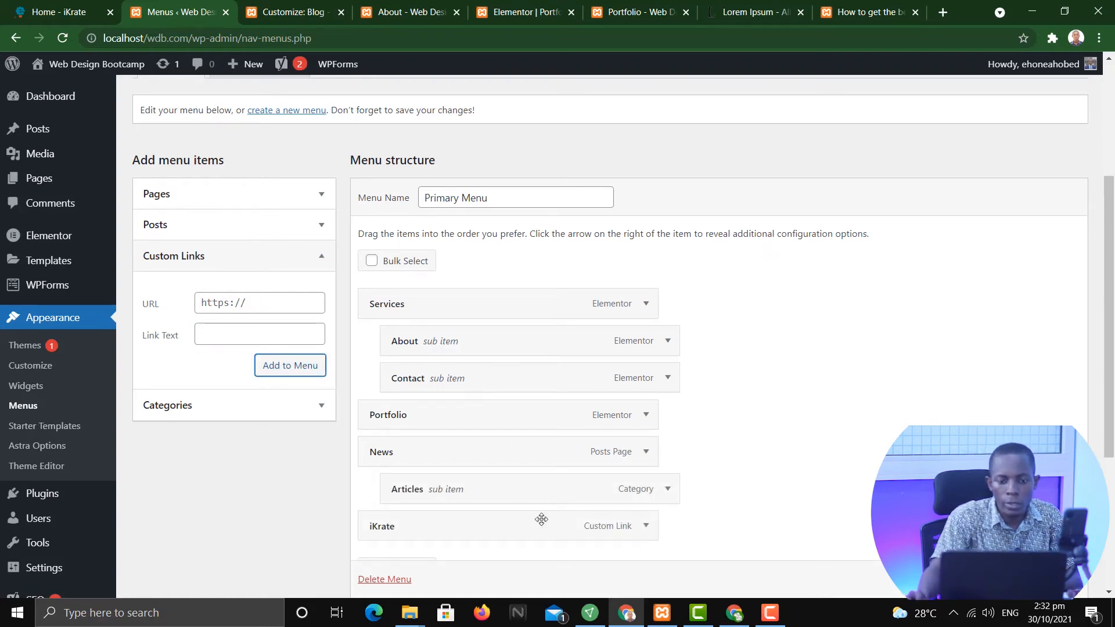
{"action": "left_click_drag", "start_coordinate": [542, 519], "coordinate": [482, 302]}
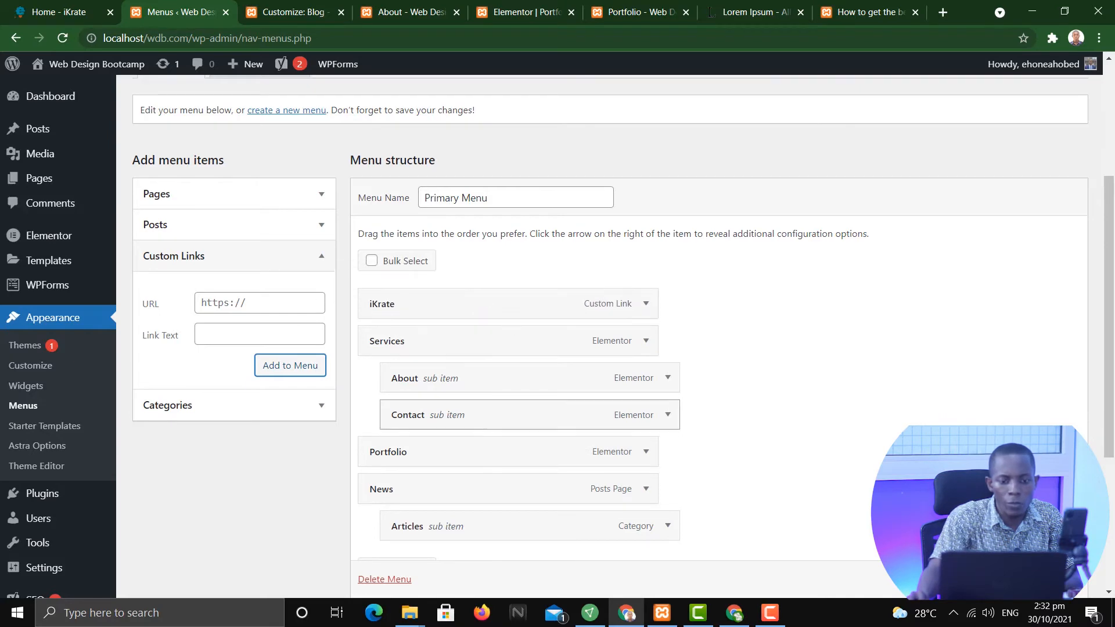
{"action": "left_click", "coordinate": [1047, 579]}
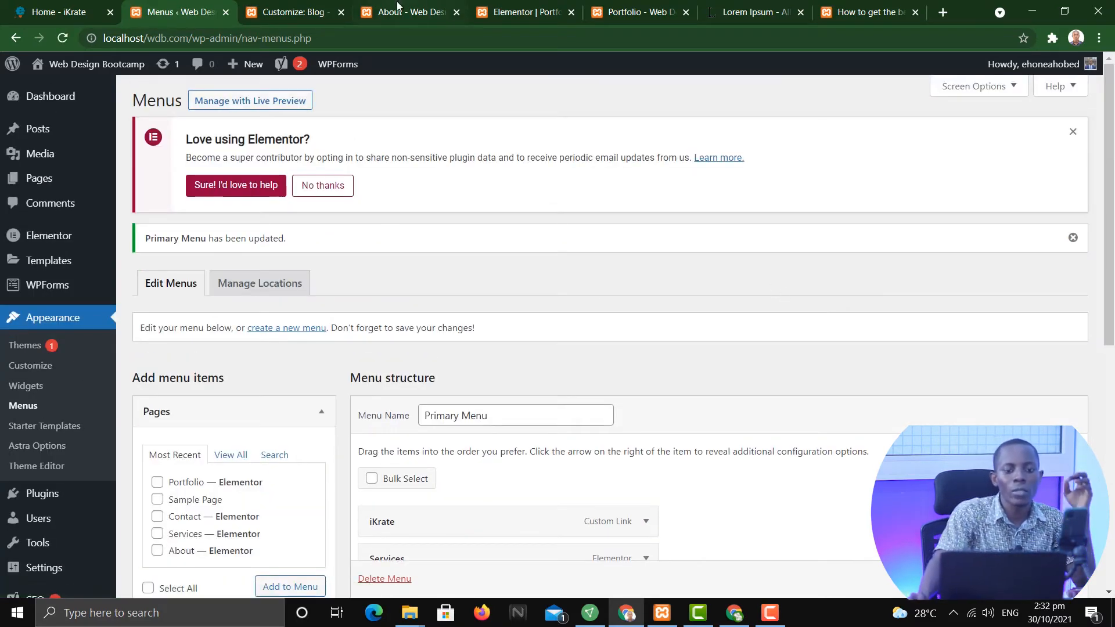
Step: Reload the live About page and check the updated navigation and the page's layout
{"action": "left_click", "coordinate": [398, 7]}
{"action": "left_click", "coordinate": [56, 41]}
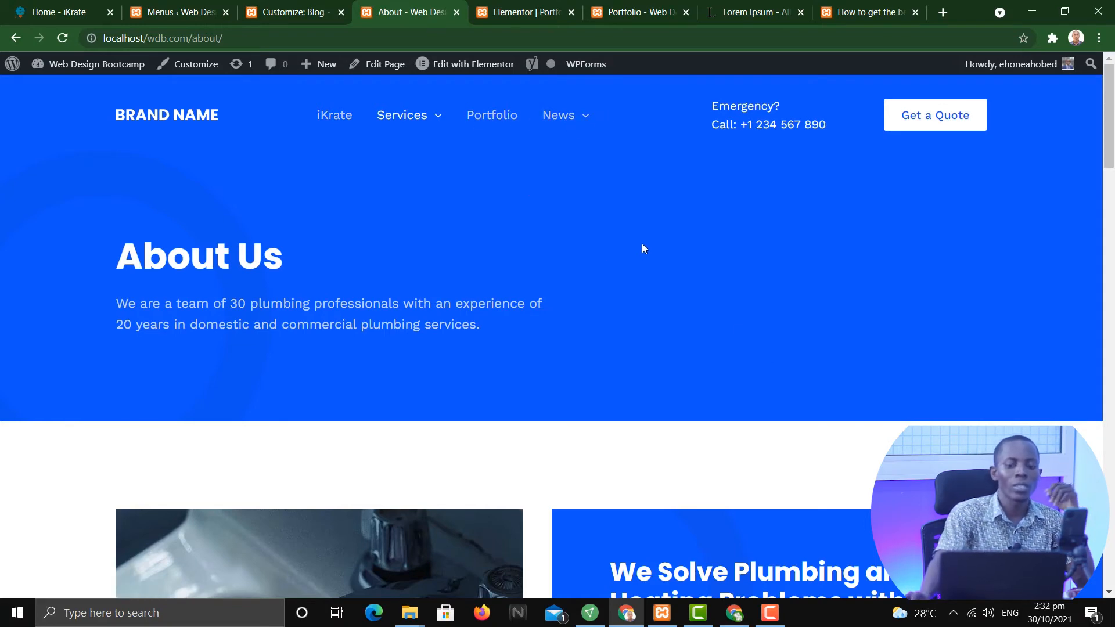
{"action": "scroll", "coordinate": [642, 250], "scroll_direction": "down", "scroll_amount": 3}
{"action": "scroll", "coordinate": [642, 257], "scroll_direction": "up", "scroll_amount": 3}
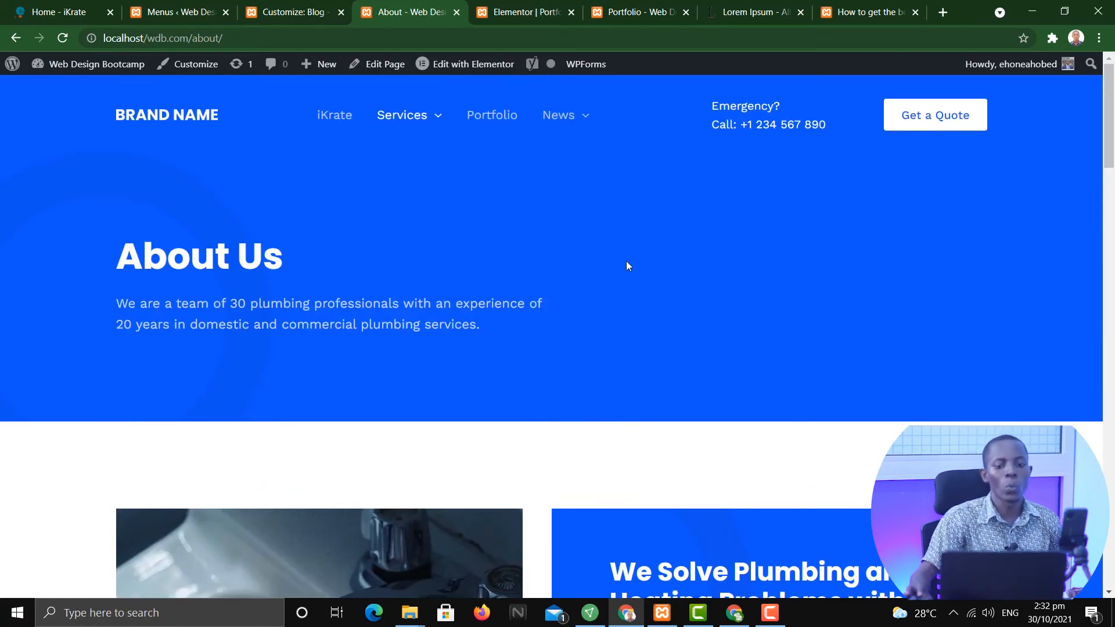
{"action": "scroll", "coordinate": [639, 184], "scroll_direction": "down", "scroll_amount": 6}
{"action": "scroll", "coordinate": [614, 153], "scroll_direction": "up", "scroll_amount": 5}
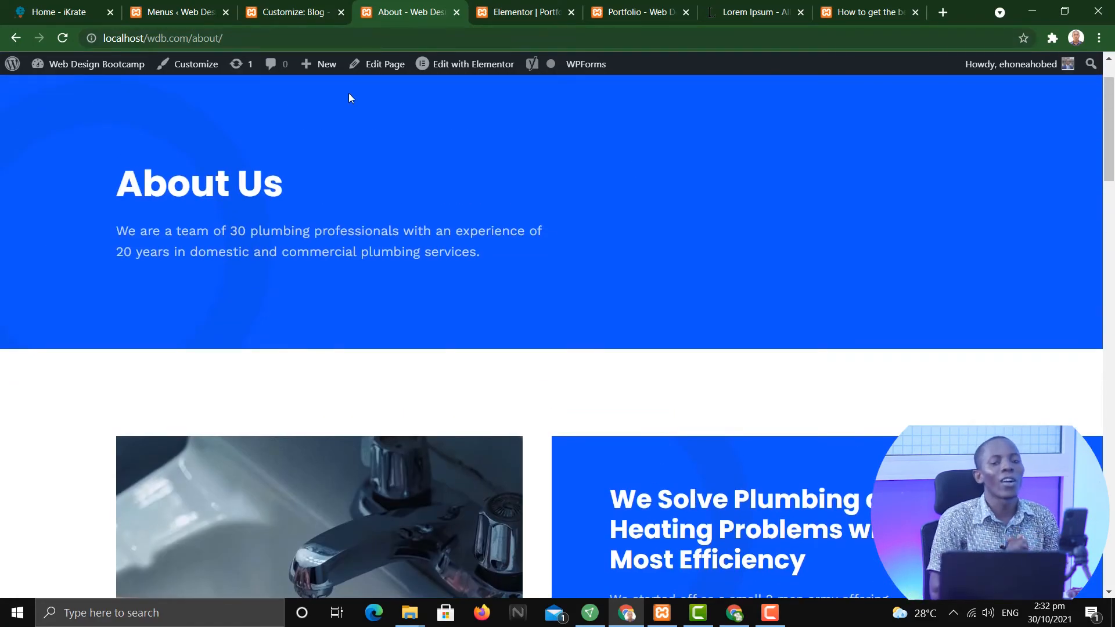
Step: Open the theme customizer's list of all menu locations and review the menu assigned to each, leaving Primary Menu selected for the Primary Menu location
{"action": "left_click", "coordinate": [194, 68]}
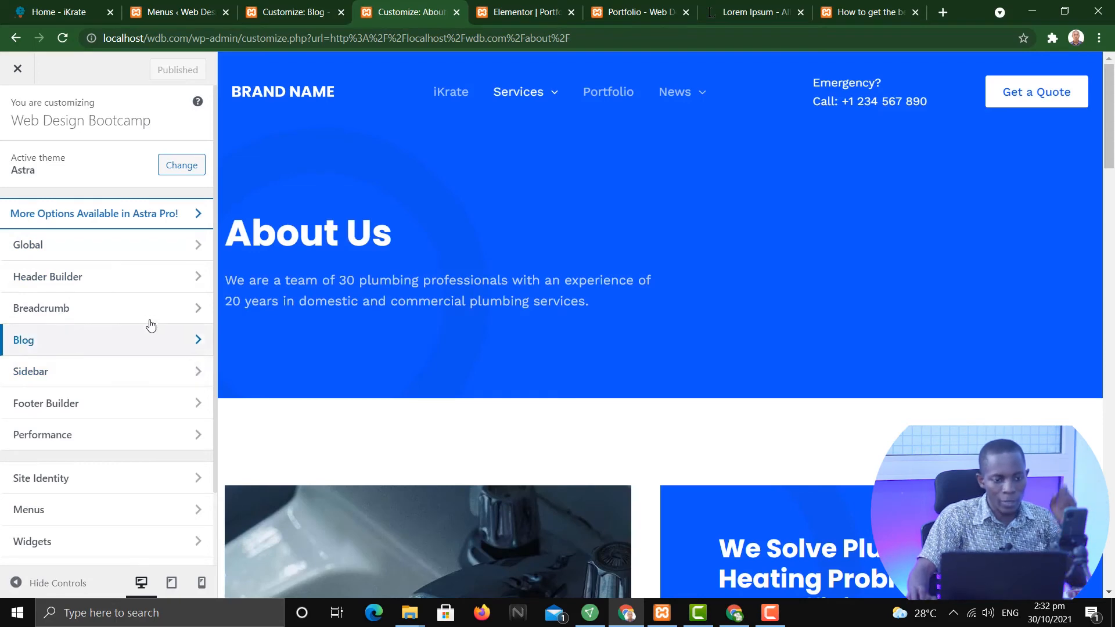
{"action": "scroll", "coordinate": [152, 322], "scroll_direction": "down", "scroll_amount": 1}
{"action": "scroll", "coordinate": [141, 416], "scroll_direction": "down", "scroll_amount": 1}
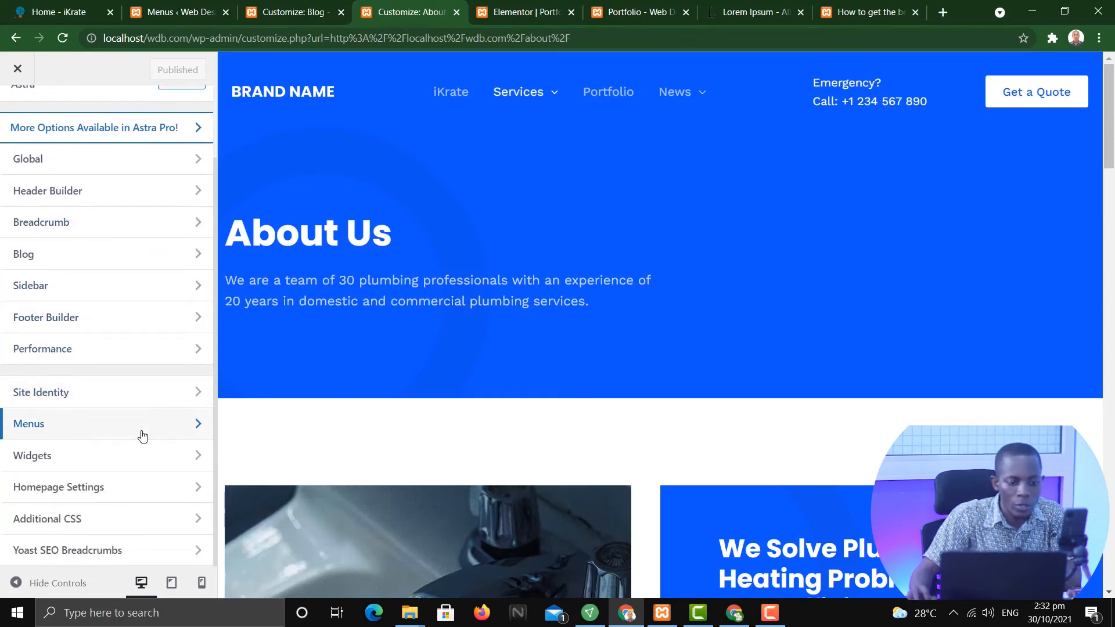
{"action": "left_click", "coordinate": [144, 434]}
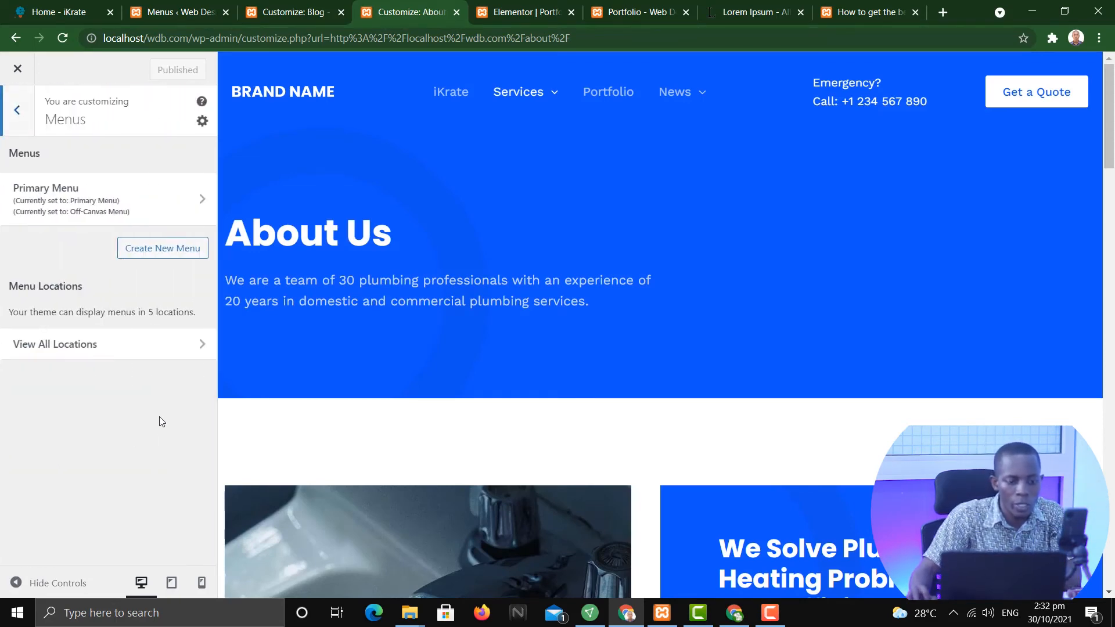
{"action": "left_click", "coordinate": [135, 350]}
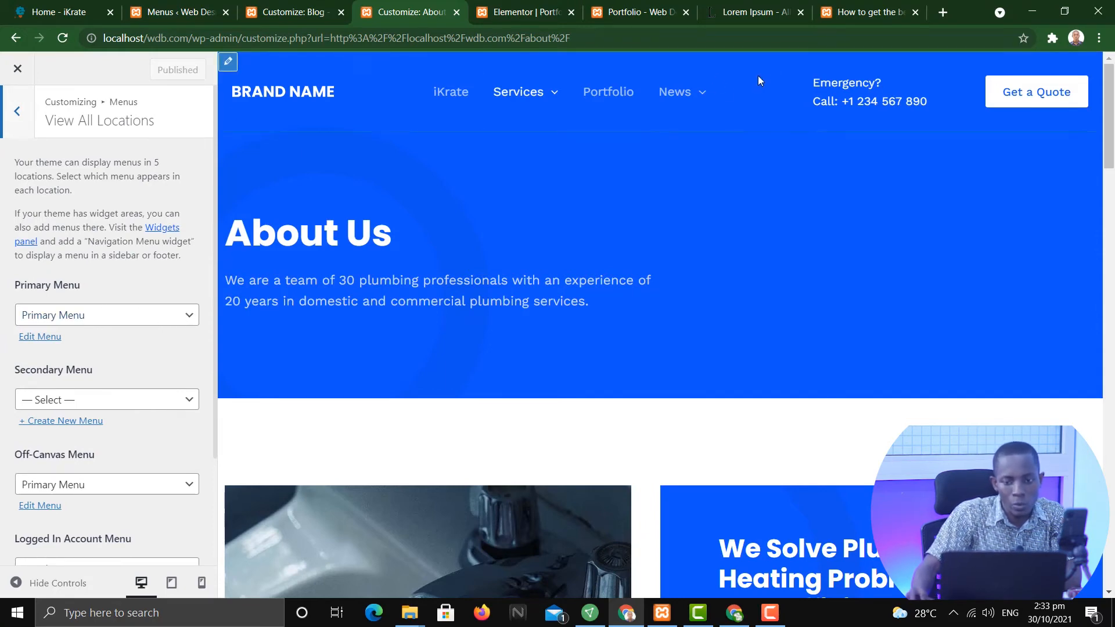
{"action": "left_click", "coordinate": [108, 316]}
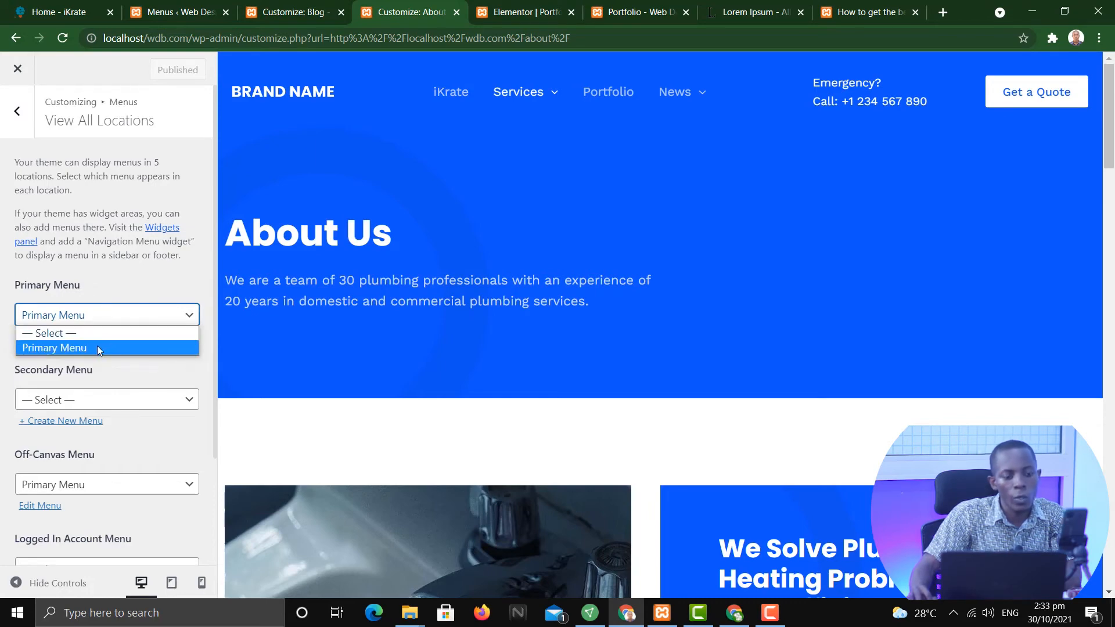
{"action": "left_click", "coordinate": [96, 346]}
{"action": "scroll", "coordinate": [167, 339], "scroll_direction": "down", "scroll_amount": 1}
{"action": "scroll", "coordinate": [169, 337], "scroll_direction": "down", "scroll_amount": 1}
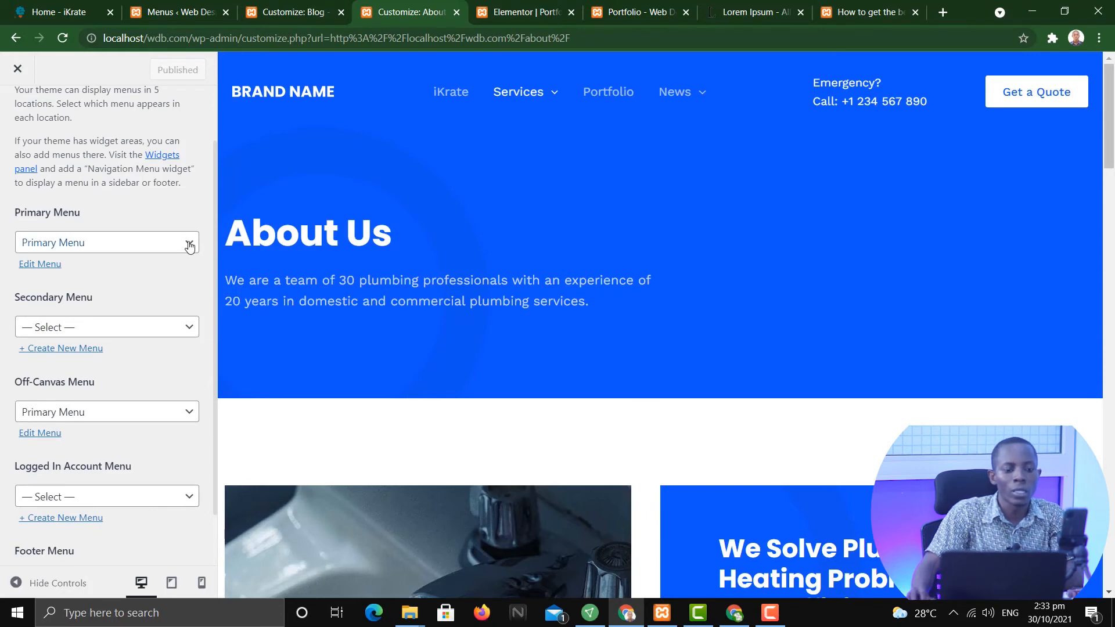
{"action": "scroll", "coordinate": [187, 246], "scroll_direction": "down", "scroll_amount": 1}
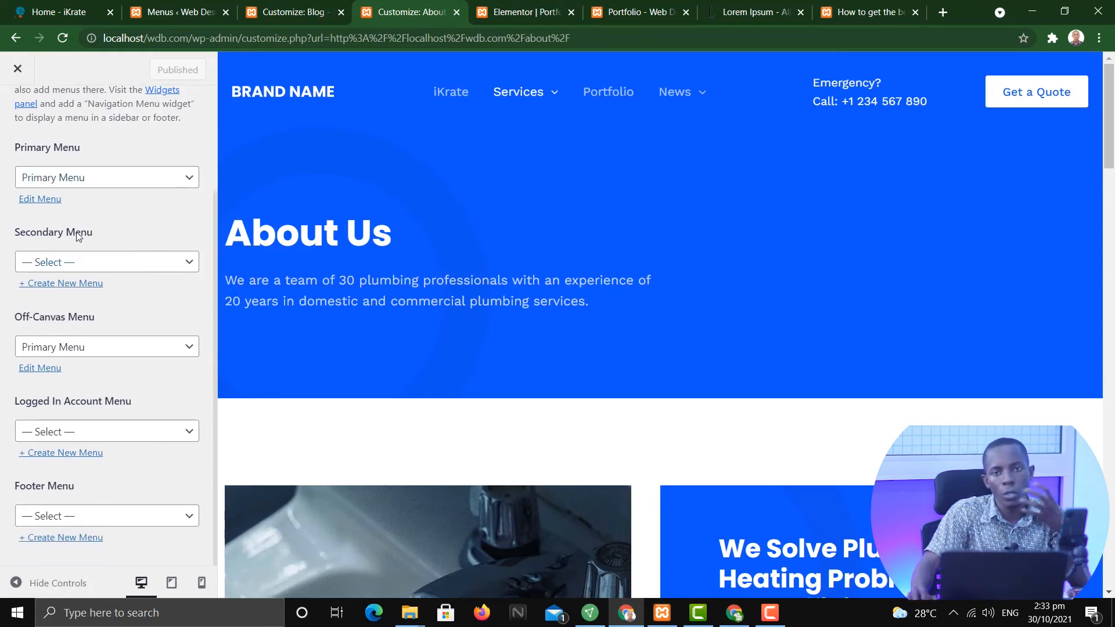
Step: Try assigning Primary Menu to the Secondary Menu location and inspect the whole page preview
{"action": "left_click", "coordinate": [132, 268]}
{"action": "left_click", "coordinate": [125, 299]}
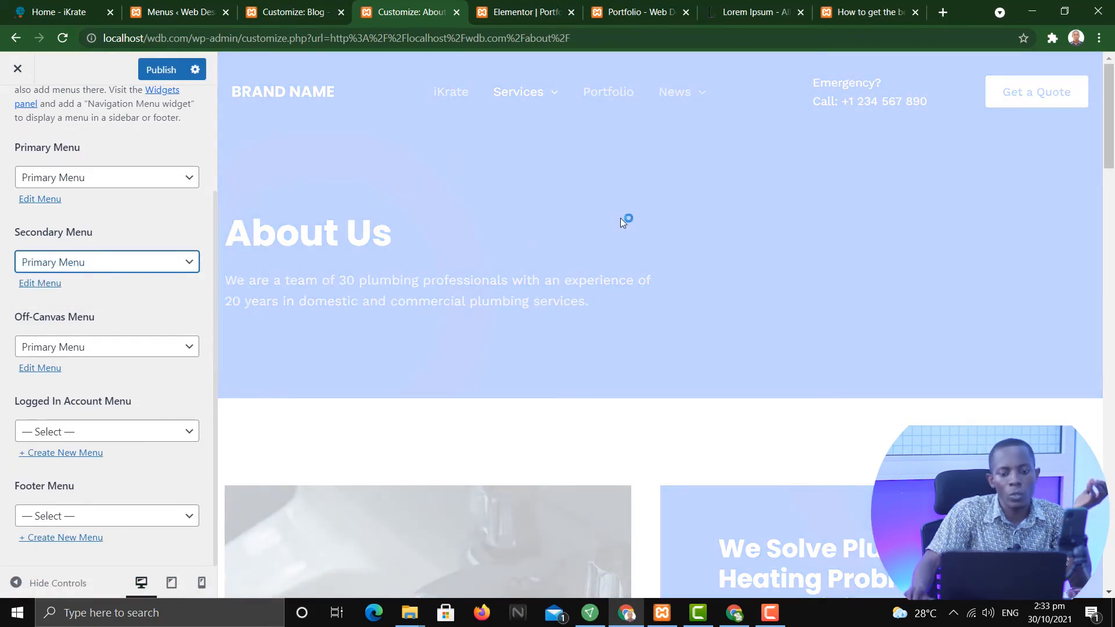
{"action": "scroll", "coordinate": [851, 244], "scroll_direction": "down", "scroll_amount": 20}
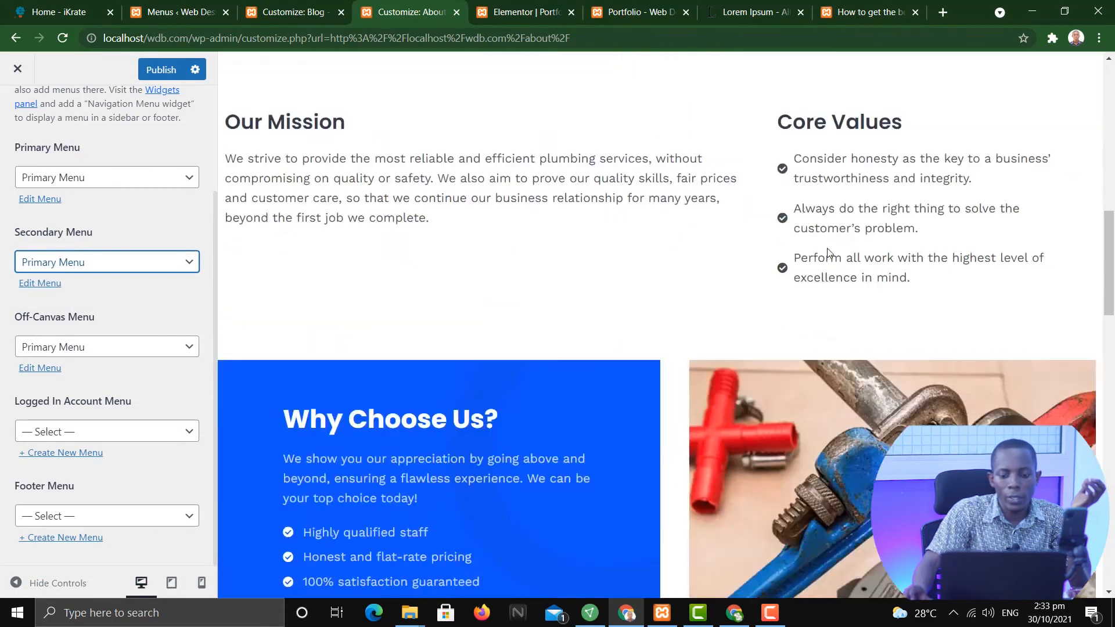
{"action": "scroll", "coordinate": [821, 254], "scroll_direction": "down", "scroll_amount": 9}
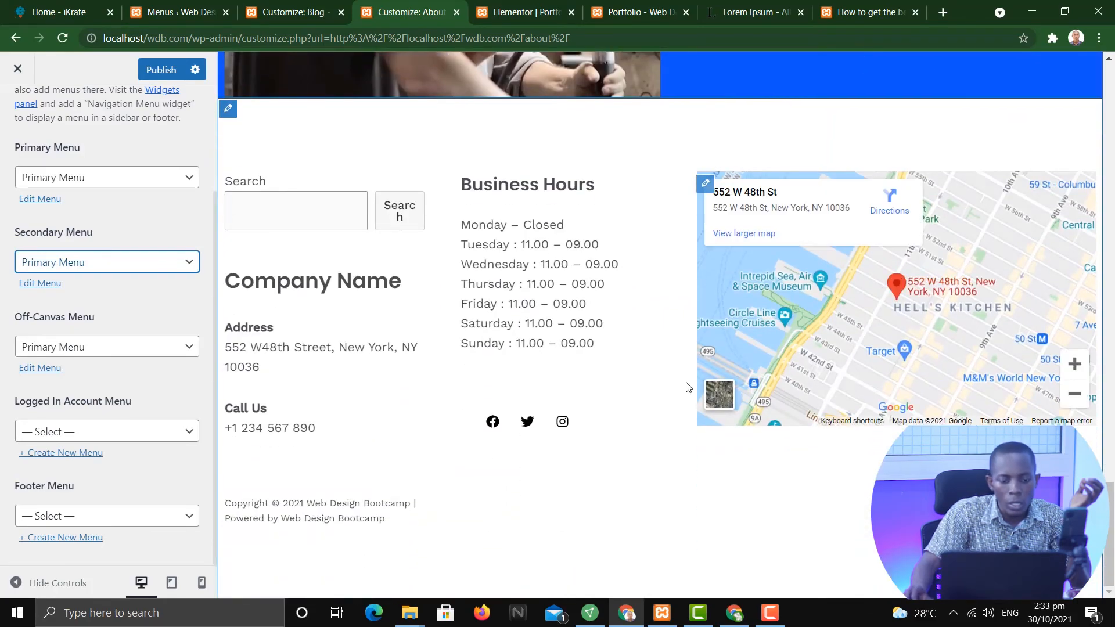
{"action": "scroll", "coordinate": [492, 287], "scroll_direction": "up", "scroll_amount": 10}
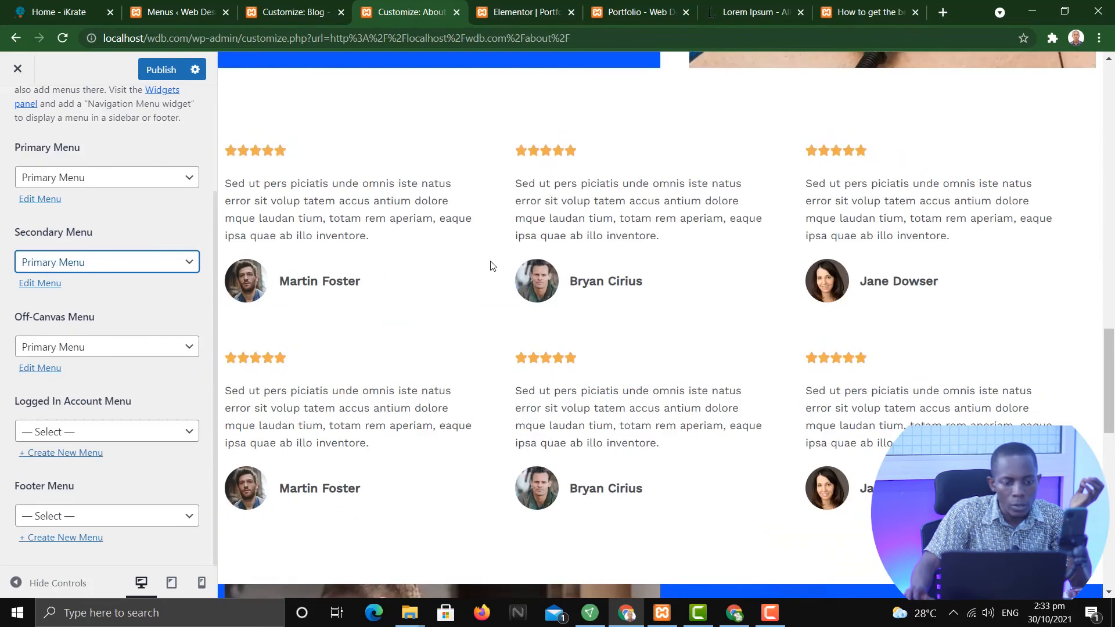
{"action": "scroll", "coordinate": [491, 265], "scroll_direction": "up", "scroll_amount": 18}
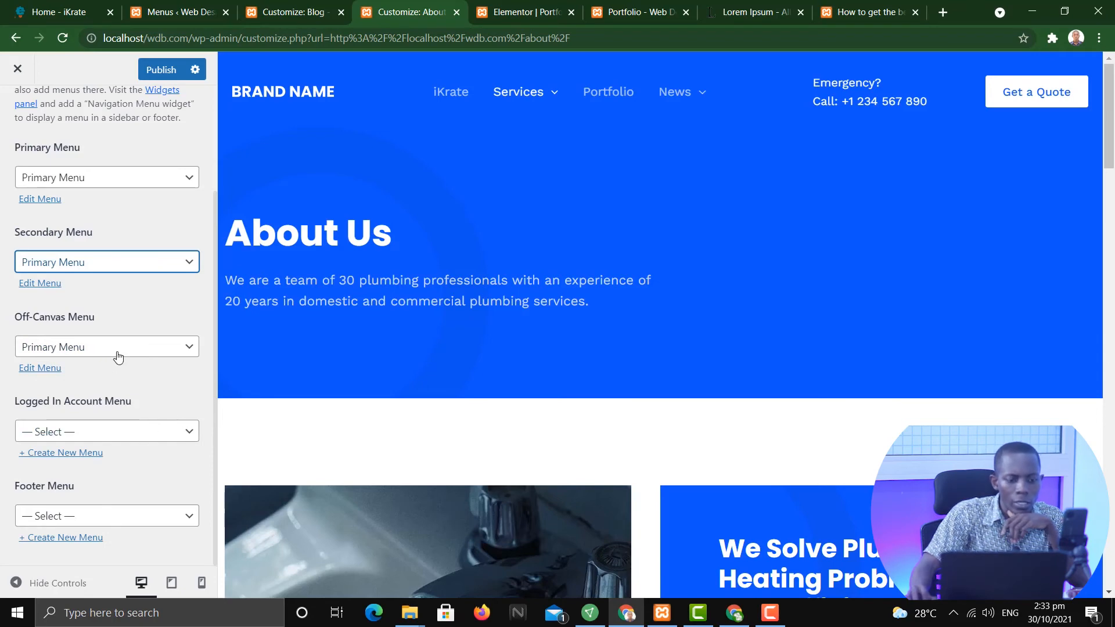
Step: Try assigning Primary Menu to both the Logged In Account Menu and Footer Menu locations
{"action": "left_click", "coordinate": [145, 433]}
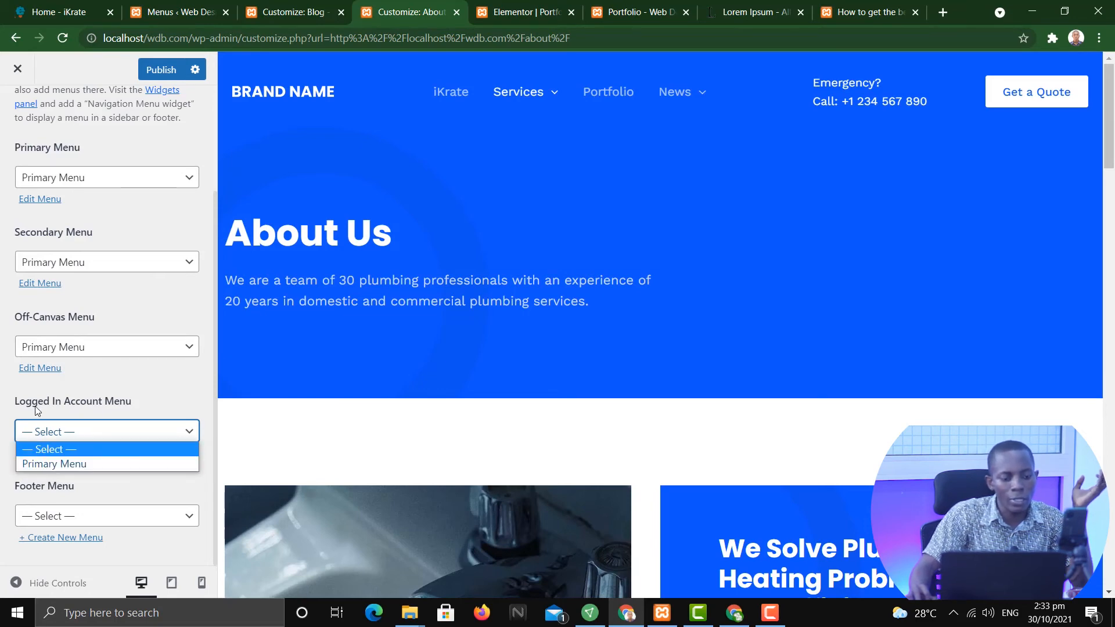
{"action": "left_click", "coordinate": [82, 464]}
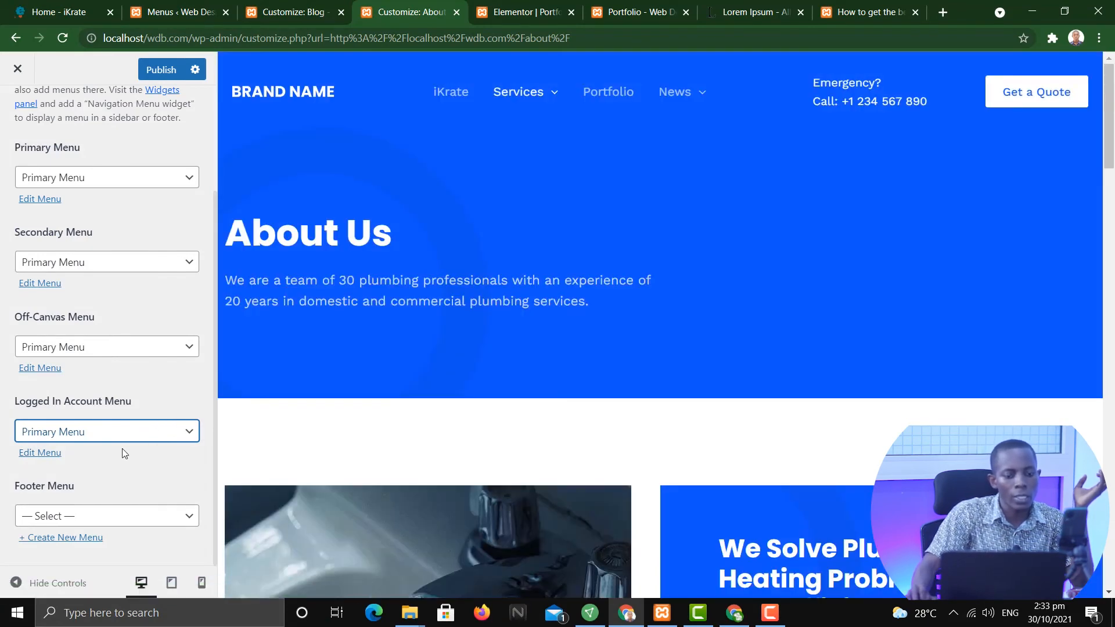
{"action": "left_click", "coordinate": [54, 521]}
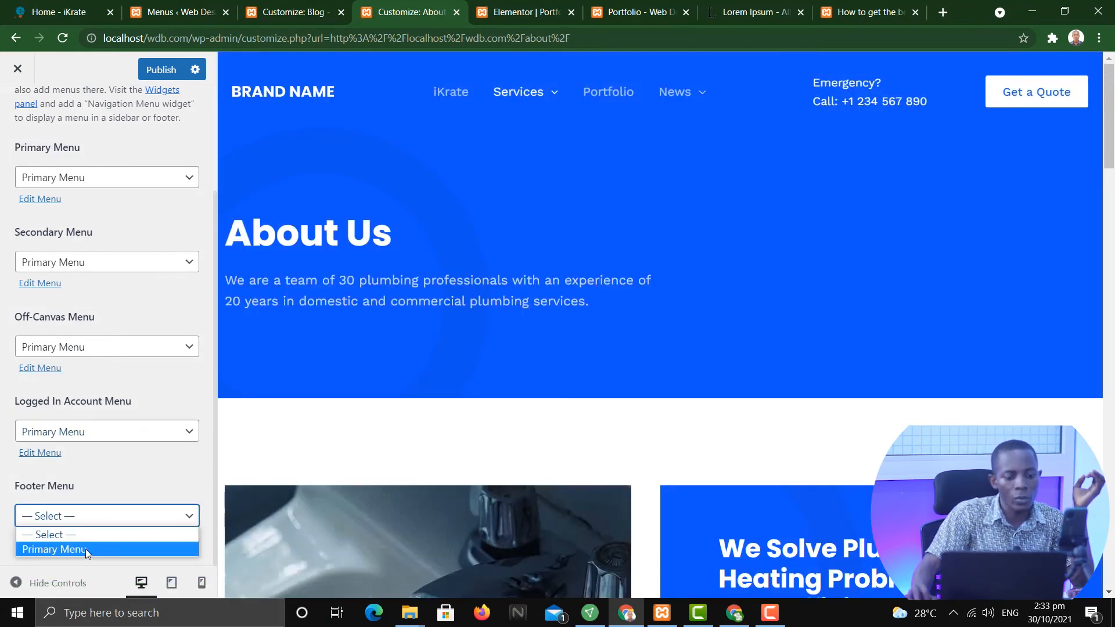
{"action": "left_click", "coordinate": [894, 245]}
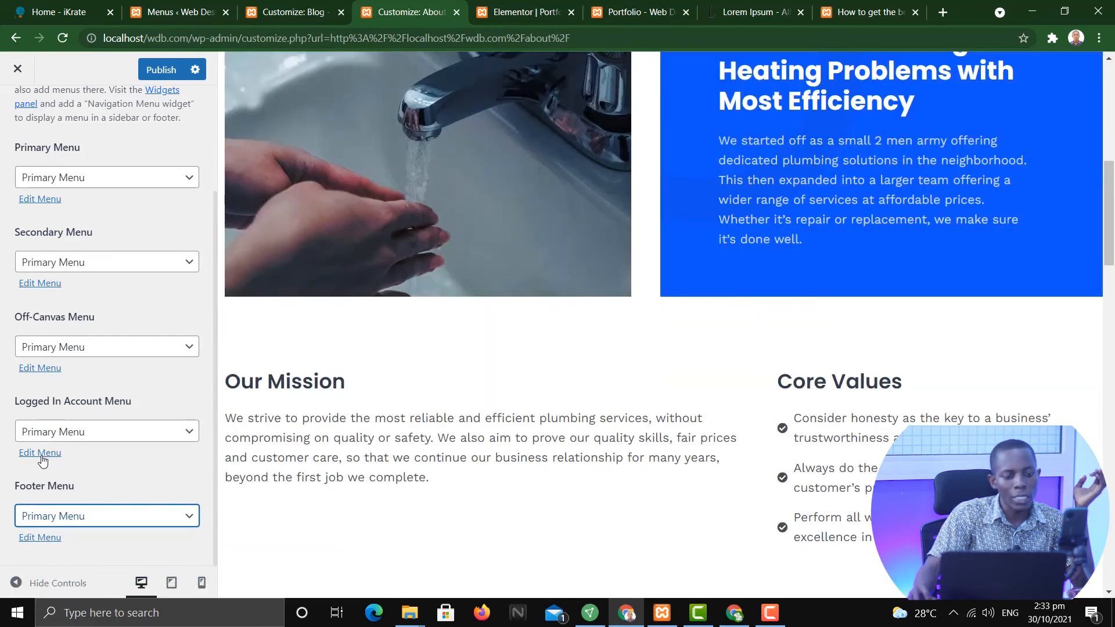
Step: Clear the Logged In Account Menu location and close the customizer, discarding the unpublished changes
{"action": "left_click", "coordinate": [65, 432]}
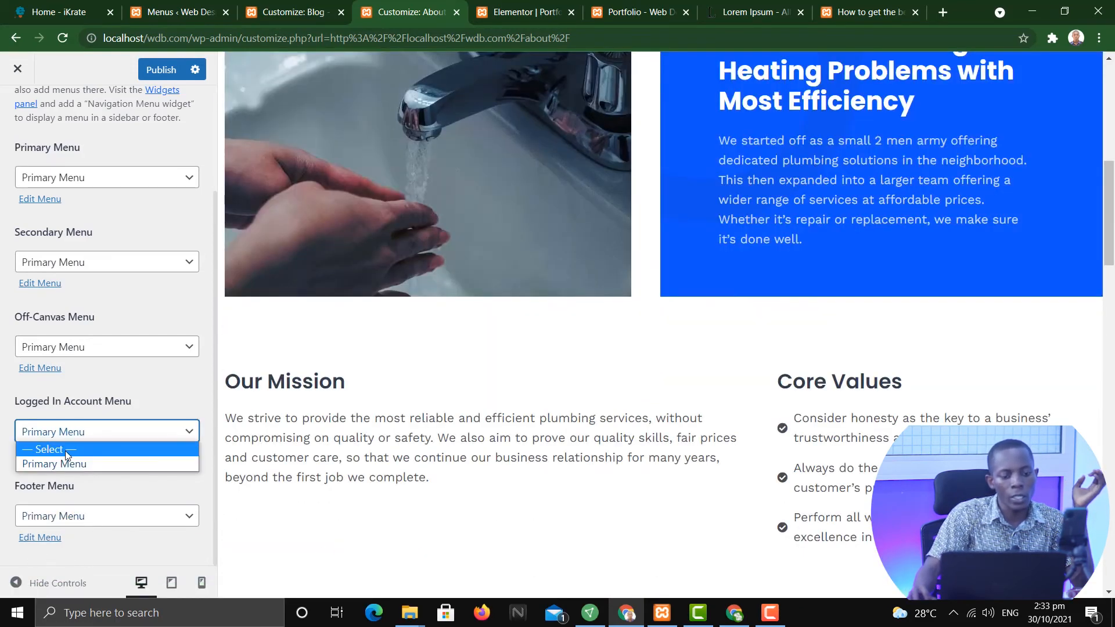
{"action": "left_click", "coordinate": [65, 451]}
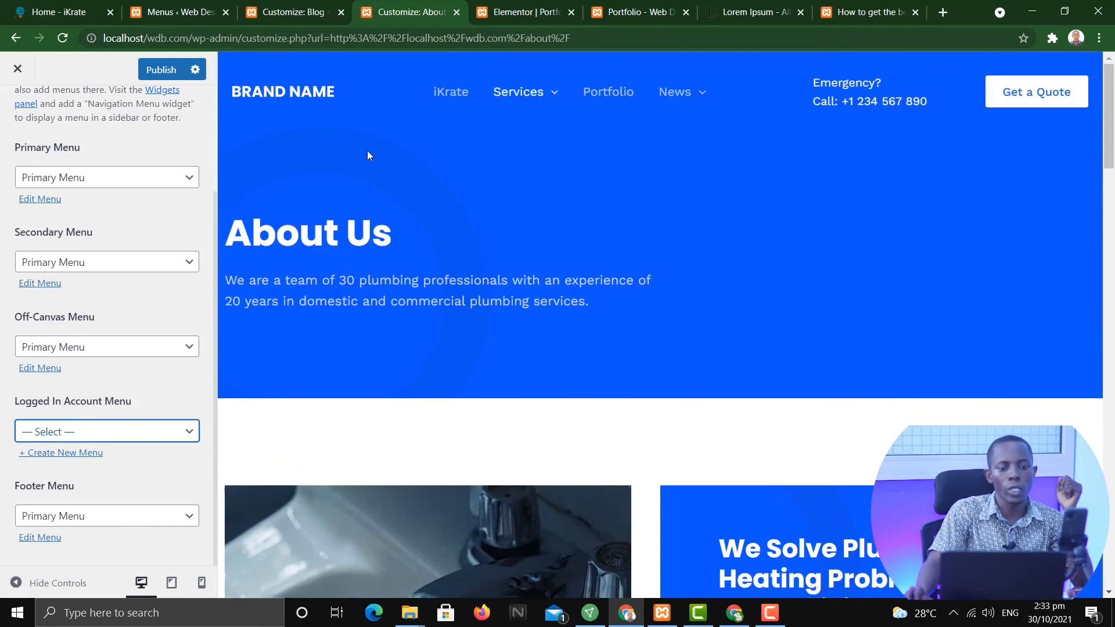
{"action": "left_click", "coordinate": [9, 70]}
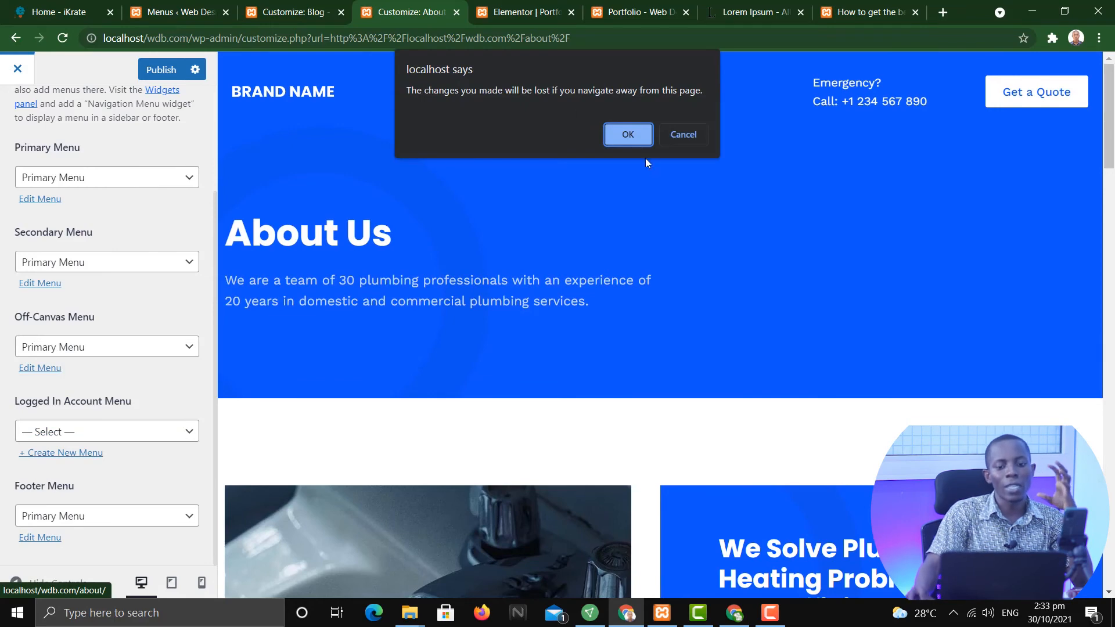
{"action": "left_click", "coordinate": [647, 140]}
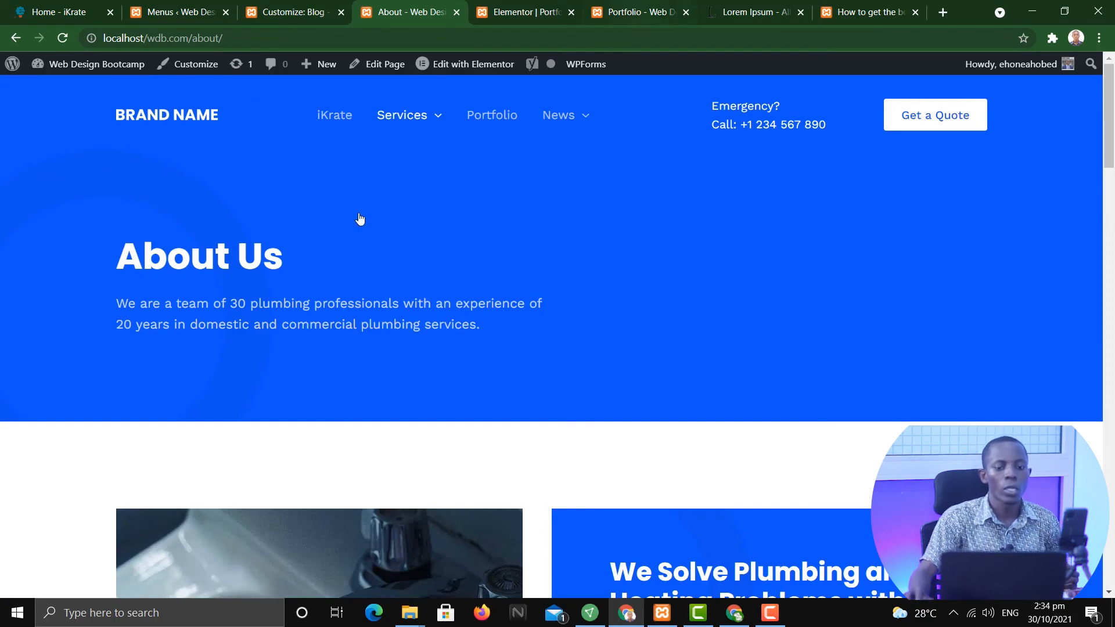
{"action": "mouse_move", "coordinate": [583, 129]}
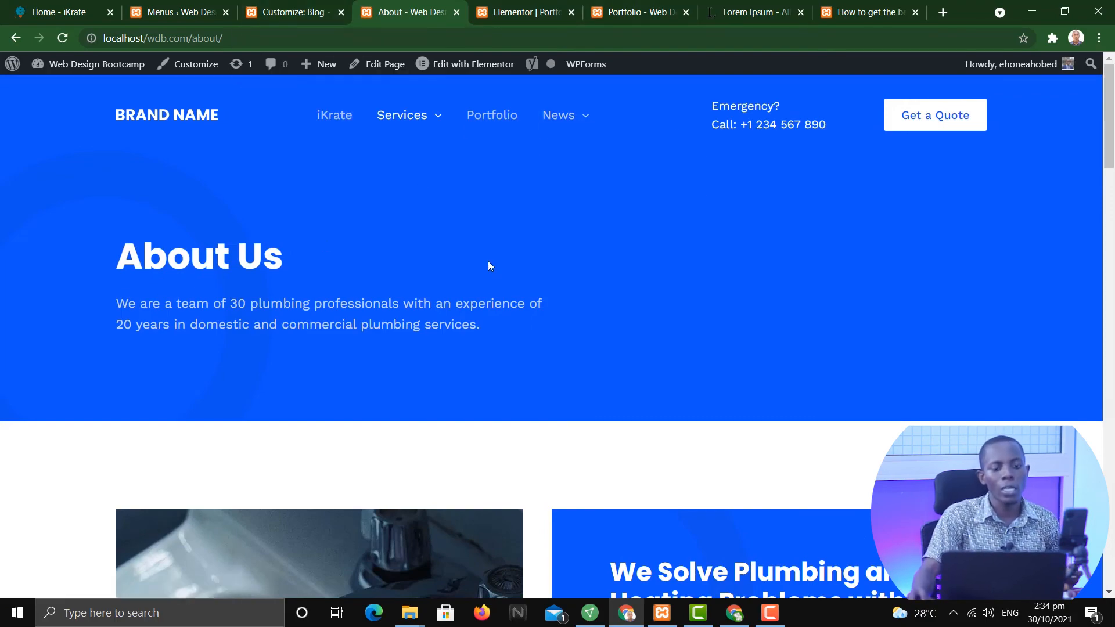